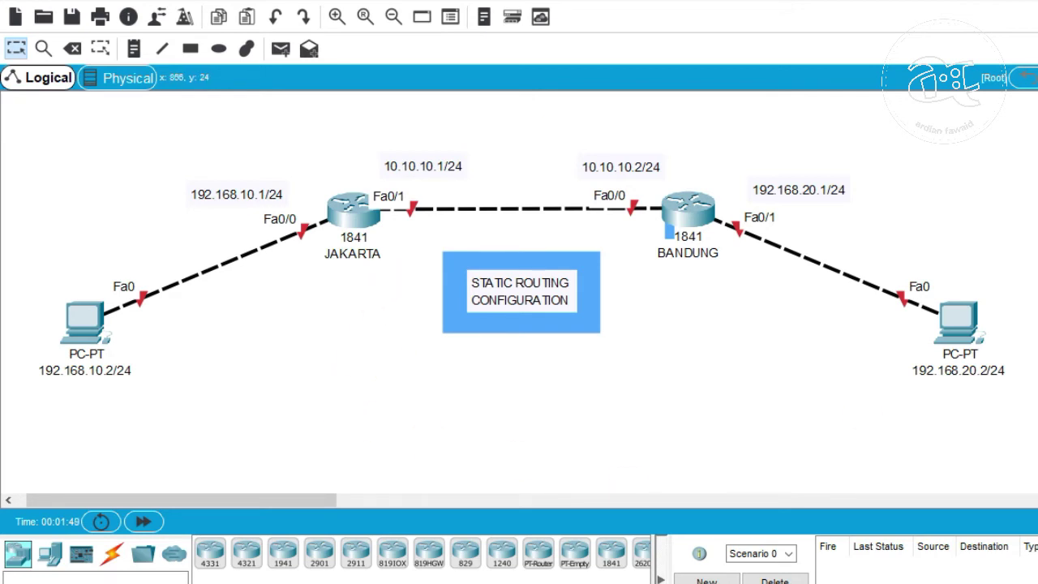
- Configure the PC on the JAKARTA side with static IPv4 address 192.168.10.2, mask 255.255.255.0 and default gateway 192.168.10.1
left_click(67, 324)
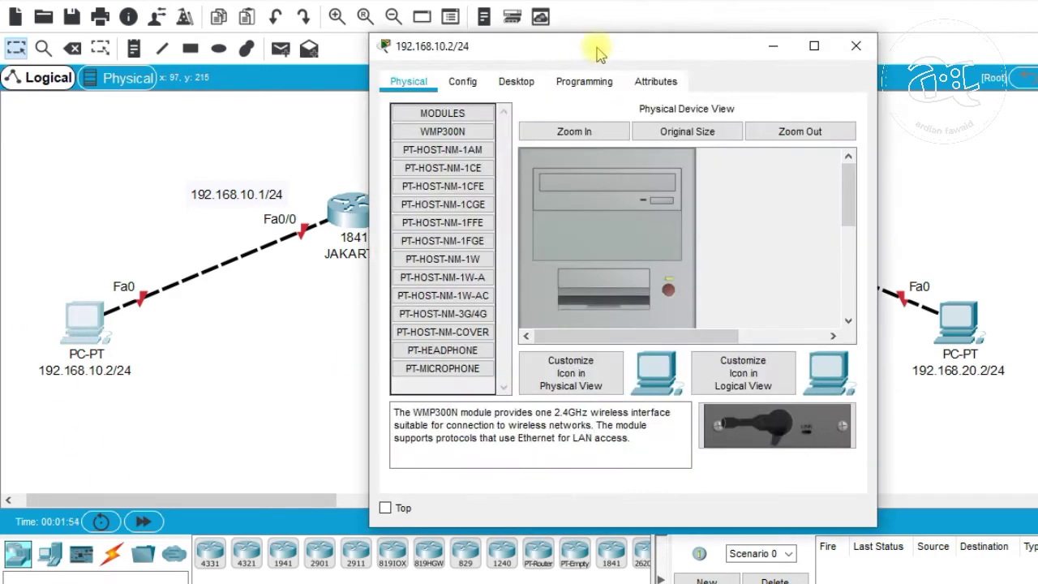
left_click_drag(597, 53, 869, 40)
left_click(787, 67)
left_click(706, 166)
left_click(859, 196)
type("192.168.10.2")
key("Tab")
key("Tab")
type("19")
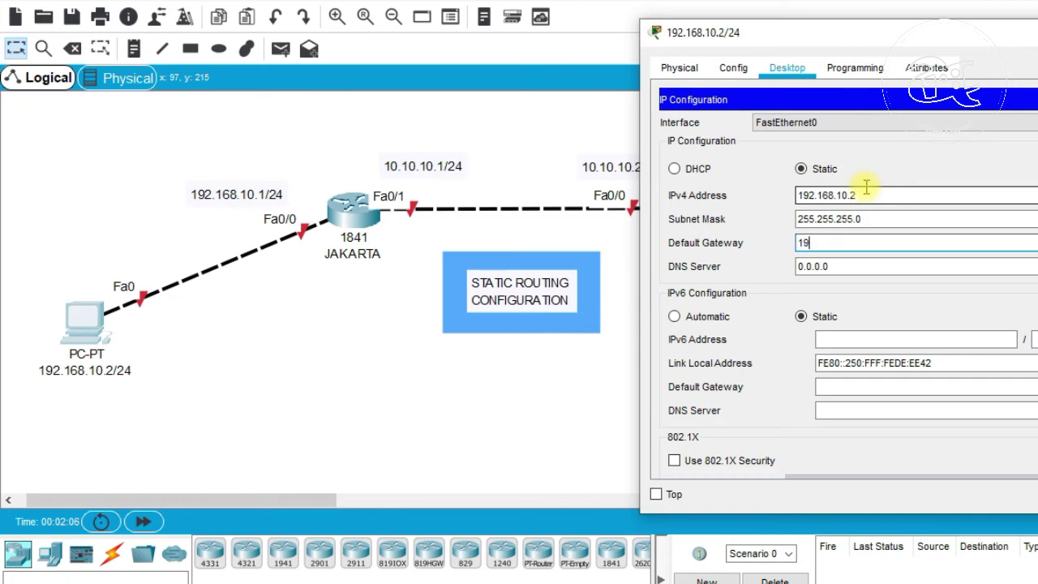
type("2.168.10.1")
left_click(1037, 100)
left_click(1037, 33)
- Configure the PC on the BANDUNG side with static IPv4 address 192.168.20.2, mask 255.255.255.0 and default gateway 192.168.20.1
left_click(970, 339)
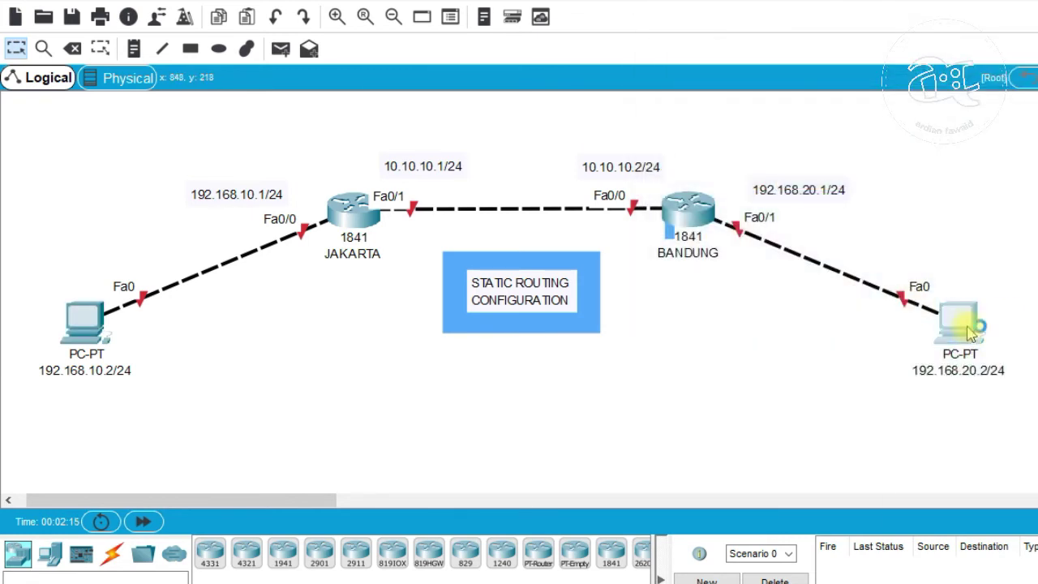
left_click(514, 81)
left_click(438, 158)
left_click(626, 209)
type("192.168.20.2")
key("Tab")
key("Tab")
type("192.168.20.1")
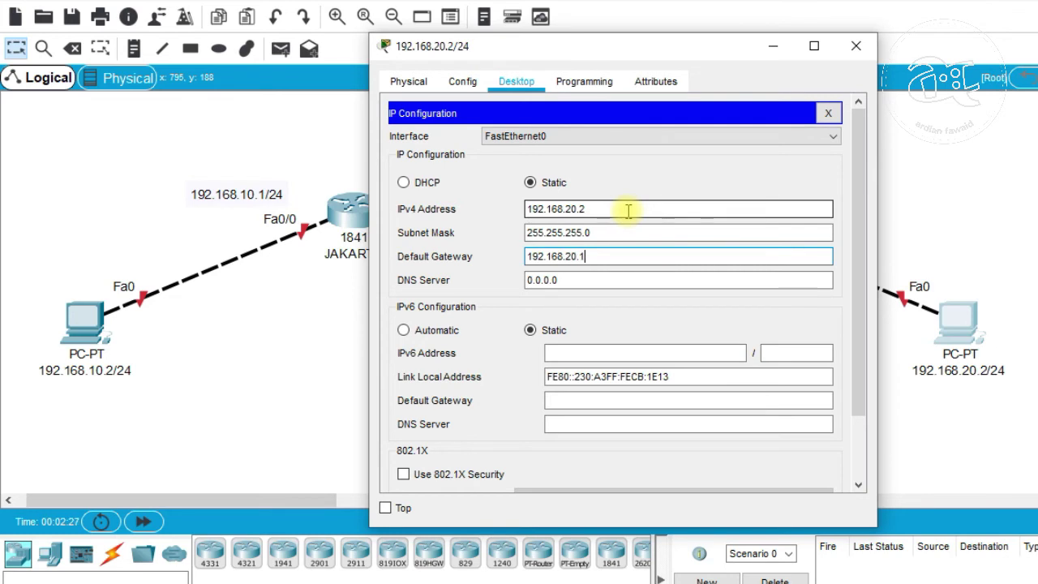
left_click(828, 113)
left_click(855, 46)
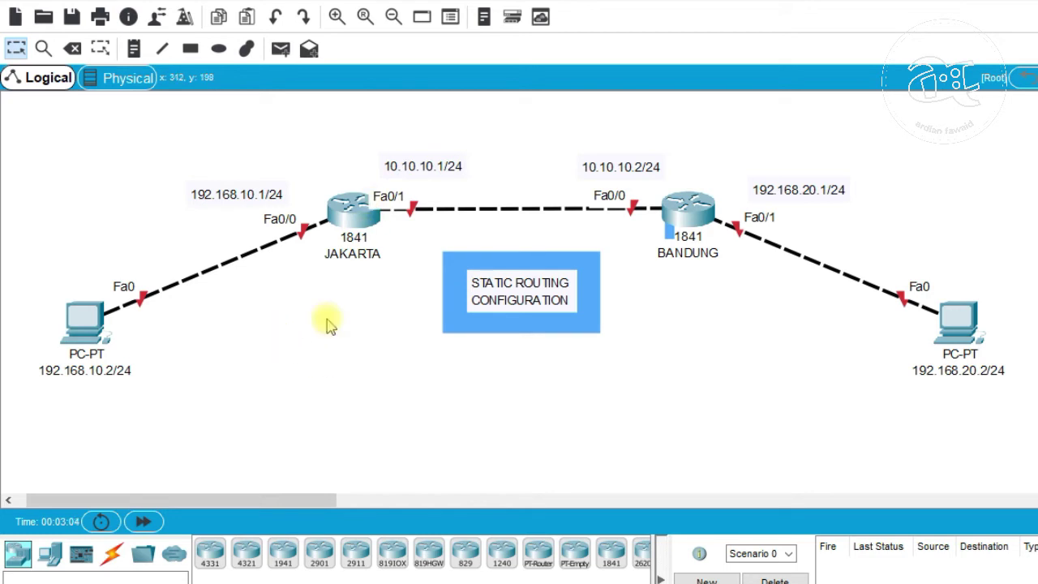
- Connect a console cable from the RS 232 port of the 192.168.10.2 PC to the JAKARTA router's Console port
left_click(112, 552)
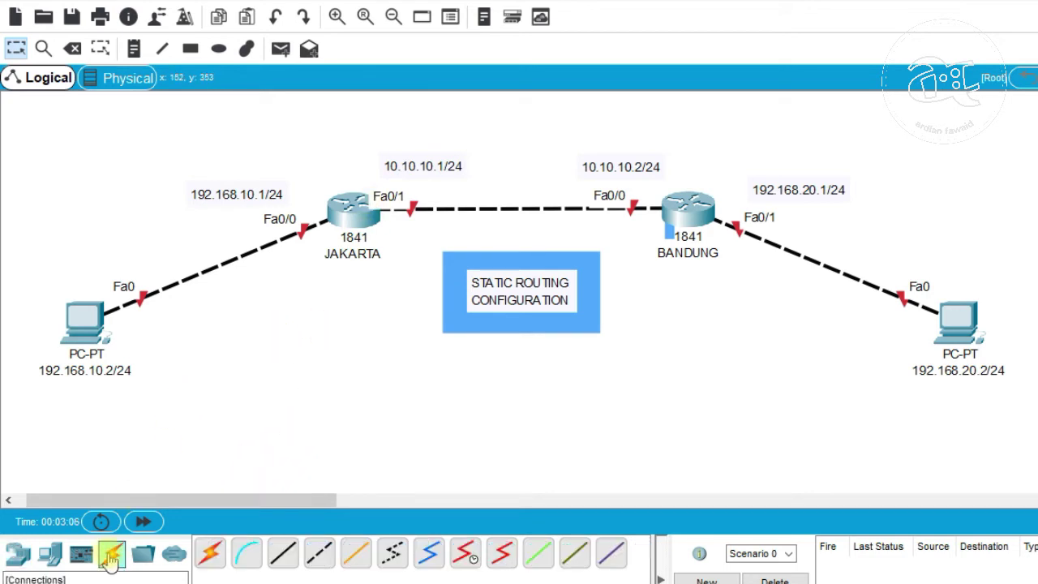
left_click(248, 551)
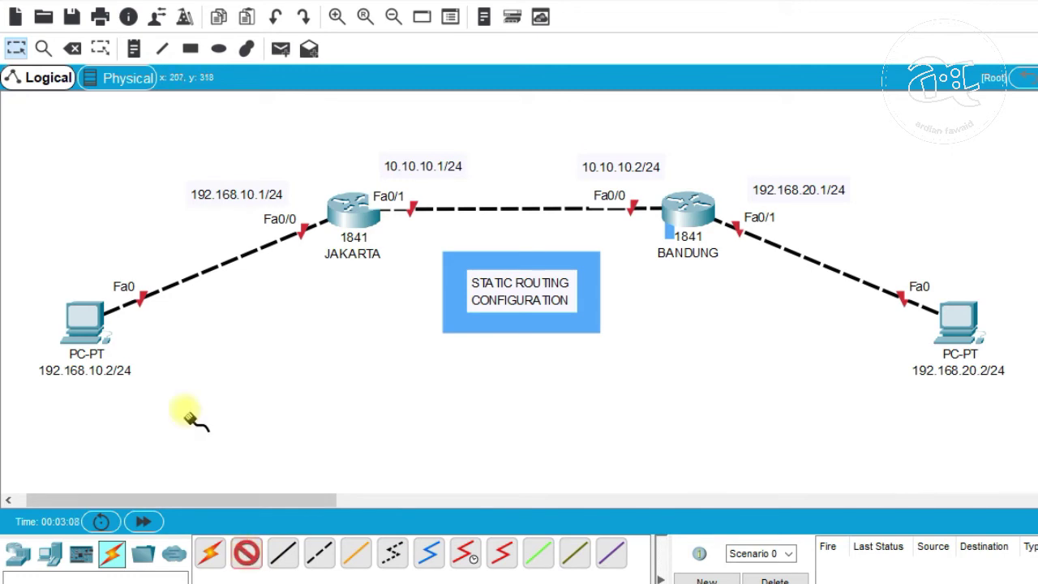
left_click(83, 320)
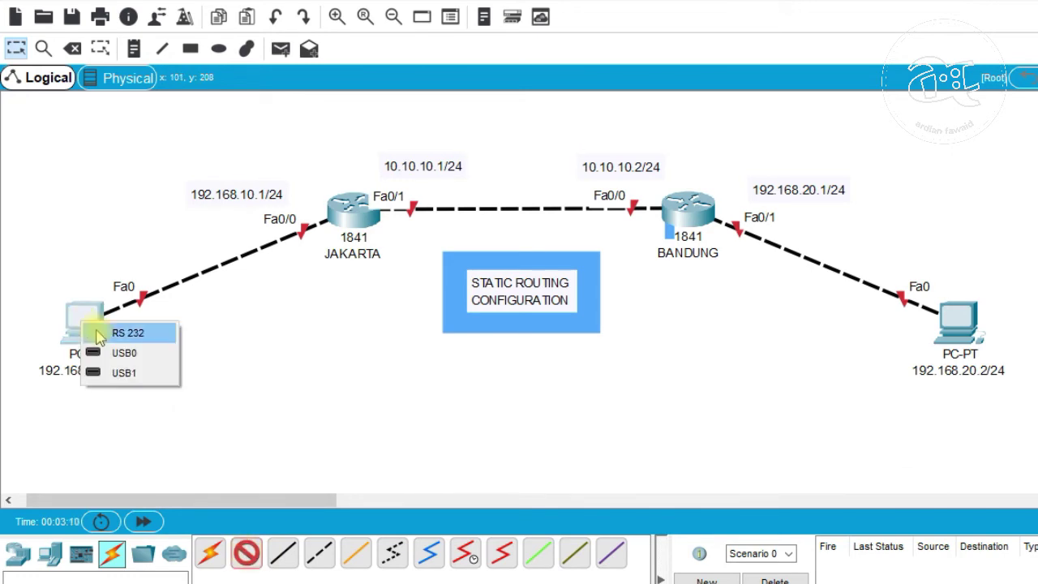
left_click(127, 331)
left_click(350, 199)
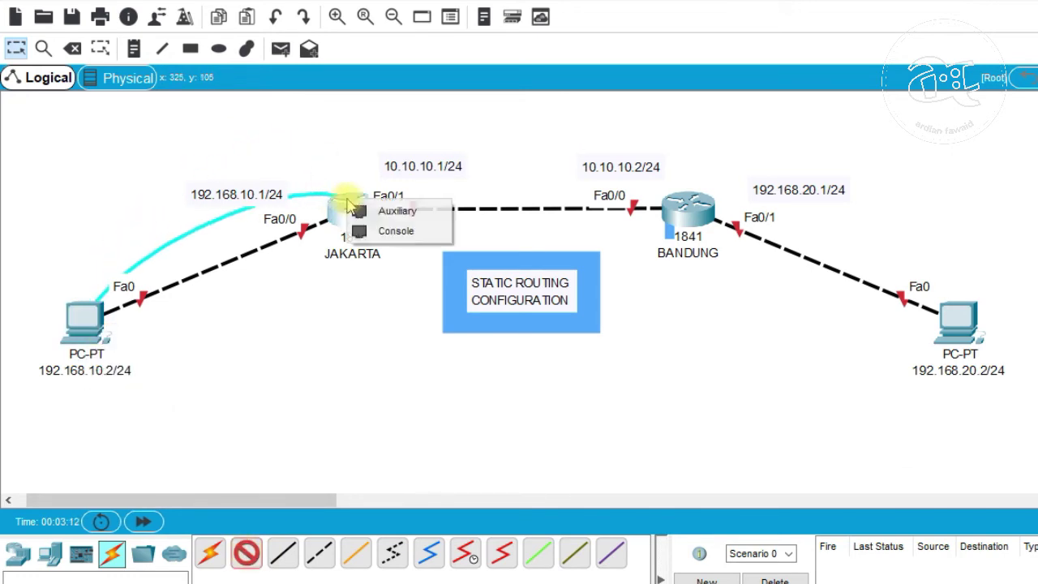
left_click(387, 232)
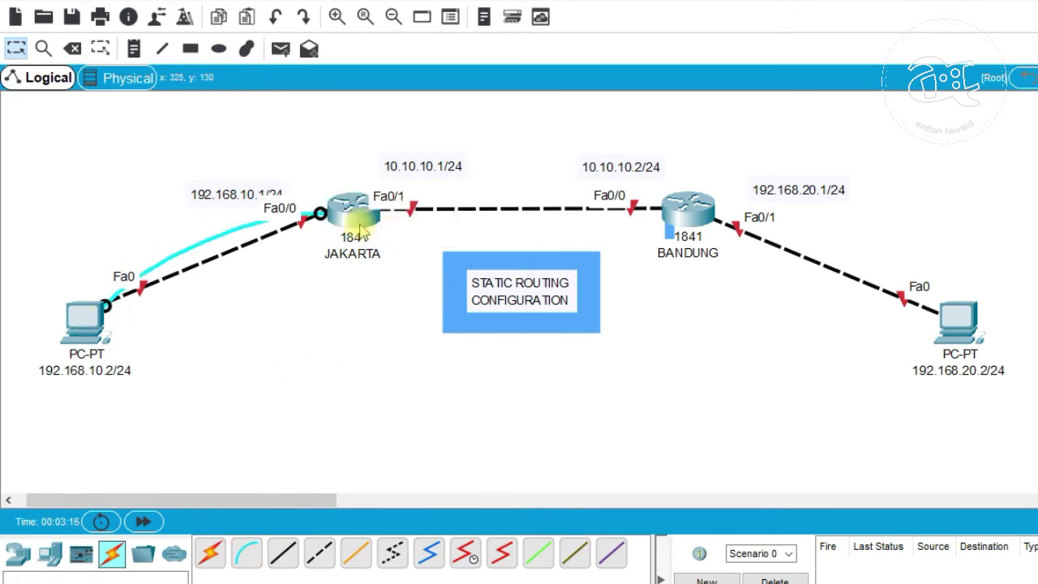
- Start a terminal session from the 192.168.10.2 PC to the JAKARTA router with the default port settings and reach its command prompt
left_click(91, 324)
left_click_drag(678, 49, 840, 49)
left_click(826, 148)
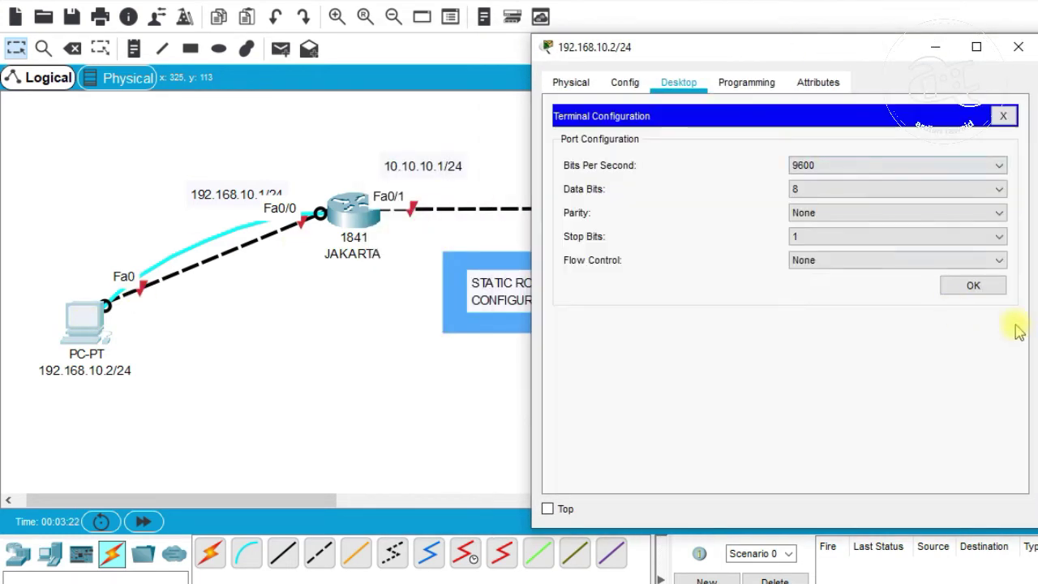
left_click(973, 285)
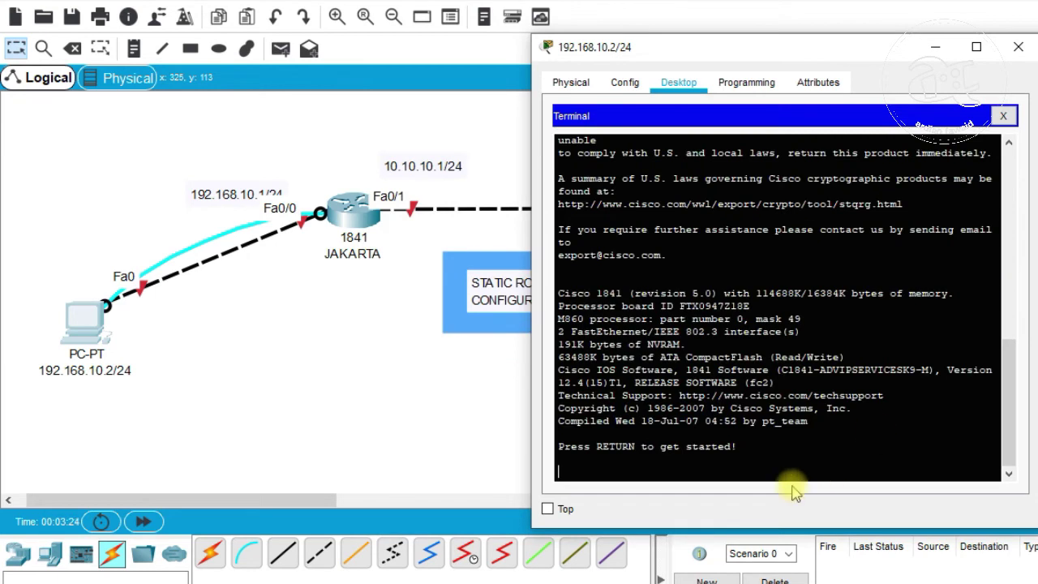
key("Return")
key("Return")
key("Return")
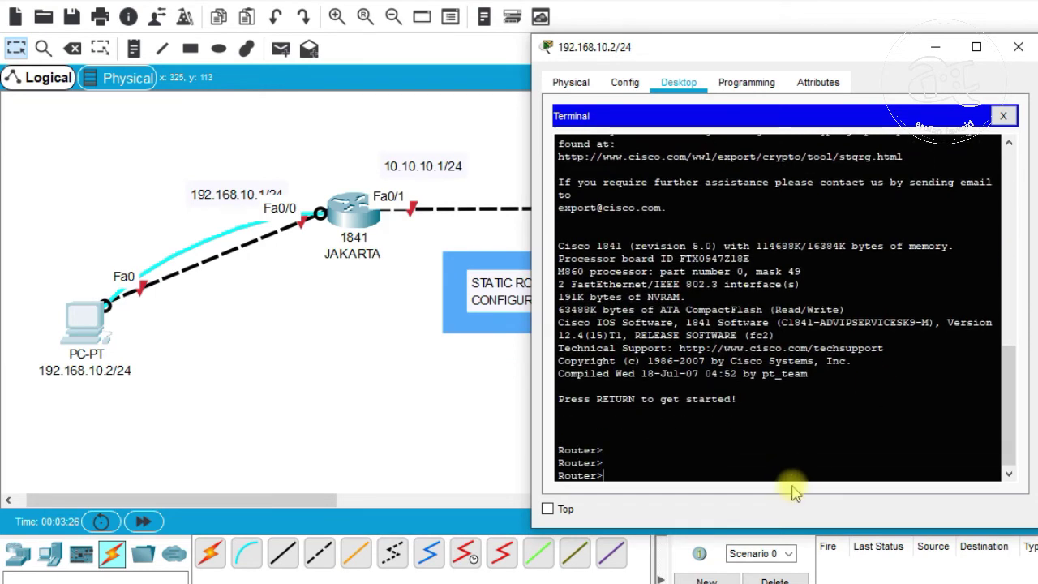
- Enter privileged mode with enable and global configuration mode with configure terminal on the JAKARTA router
type("en")
key("Tab")
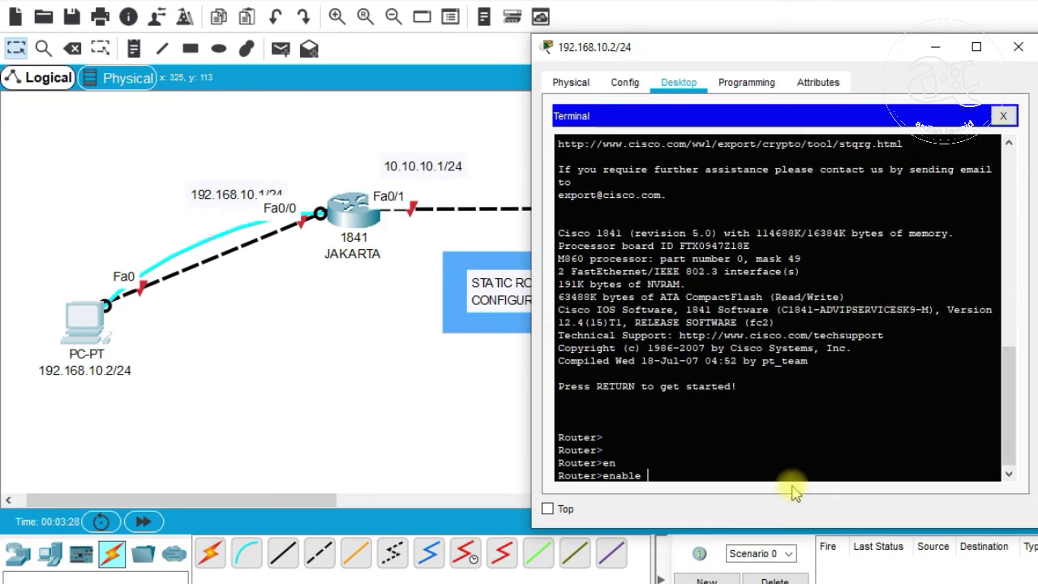
key("Return")
type("conf")
key("Tab")
type("ter")
key("Tab")
key("Return")
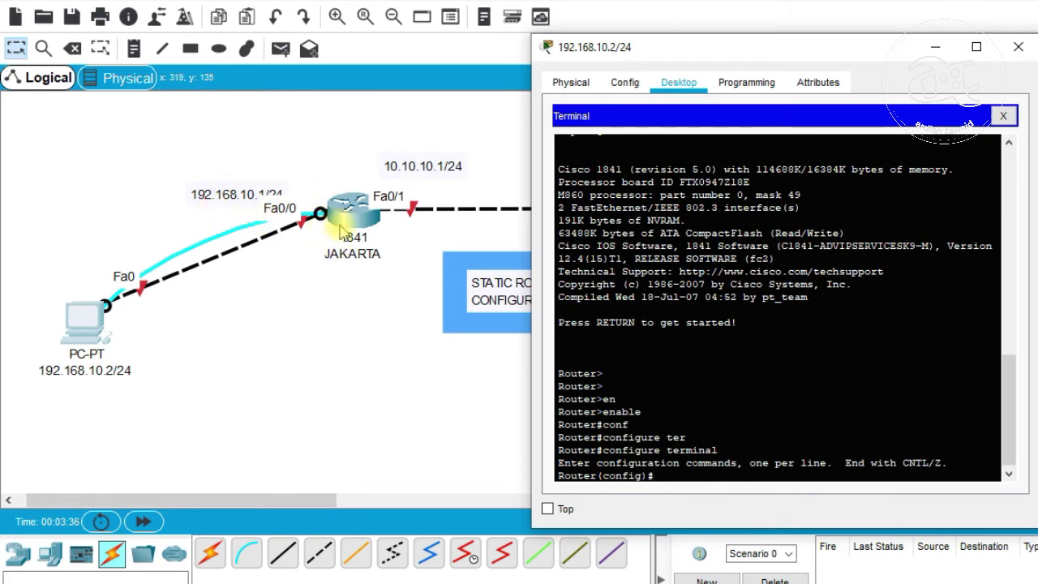
- Assign IP address 192.168.10.1 with mask 255.255.255.0 to interface f0/0 of the JAKARTA router
type("inter")
key("Tab")
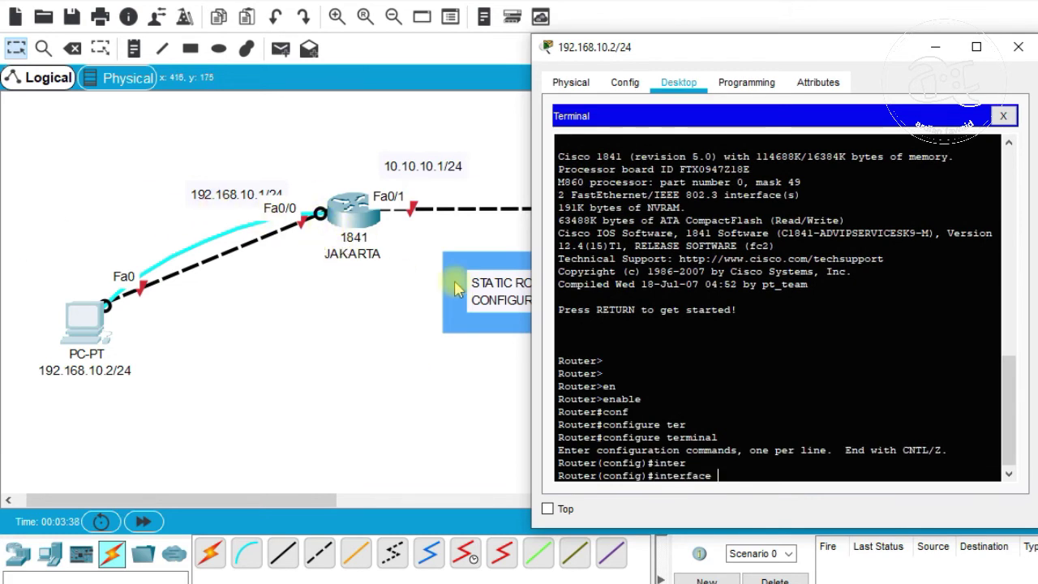
type("f0/0")
key("Return")
type("ip ad")
key("Tab")
type("192.168")
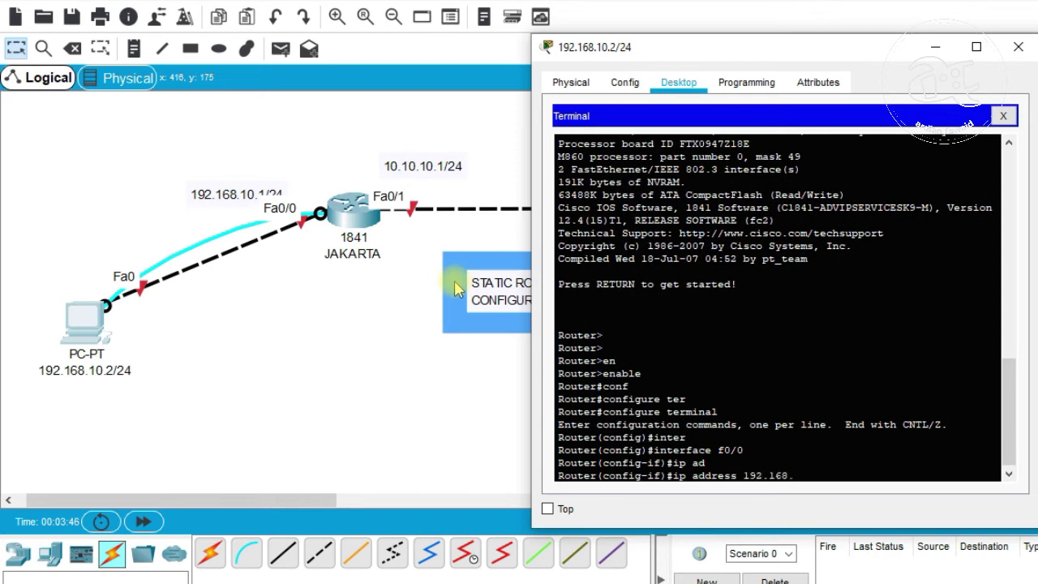
type(".10.1 255.255.255.")
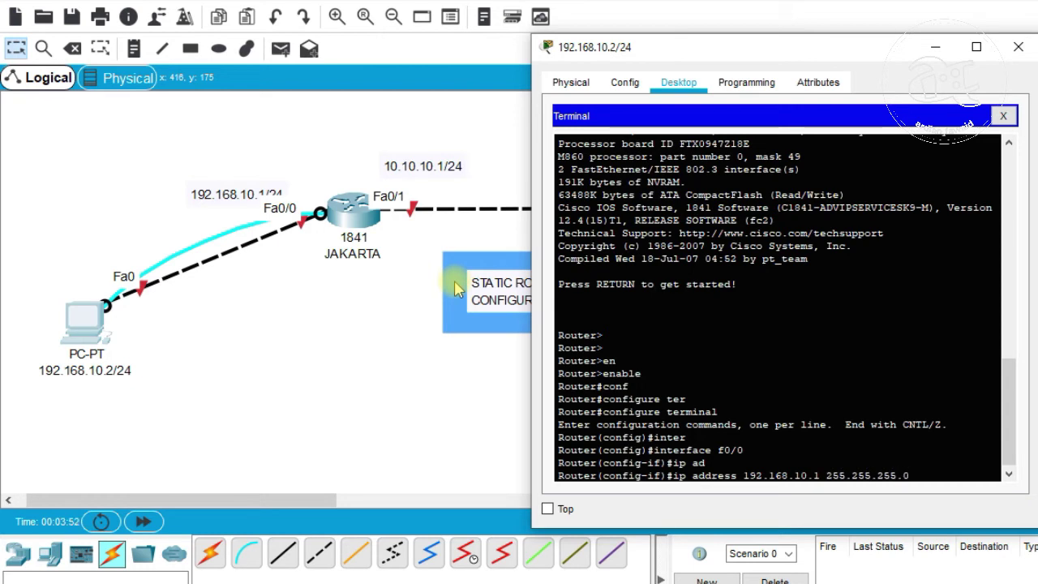
type("0")
key("Return")
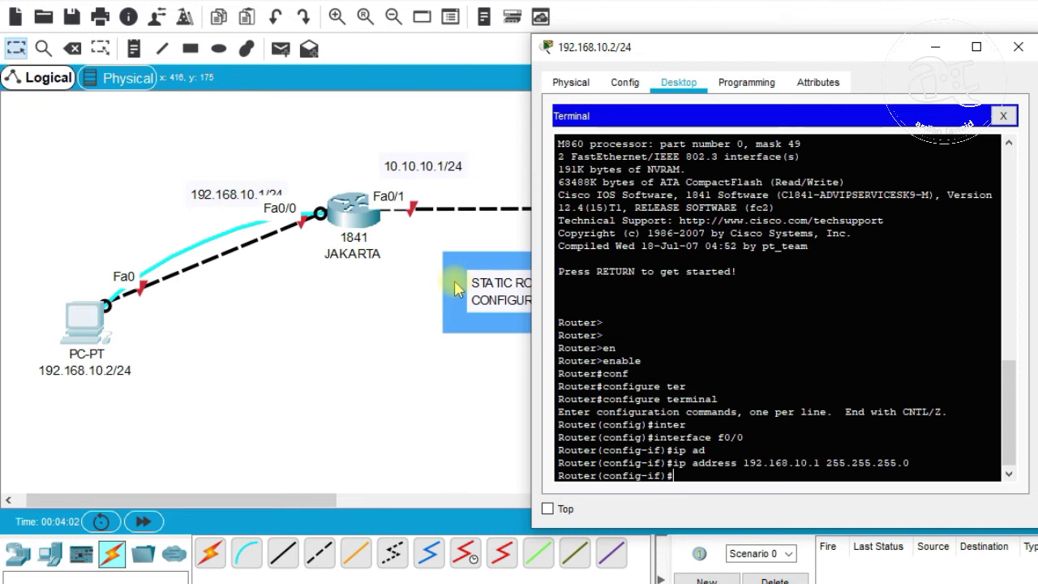
- Bring up interface f0/0 of the JAKARTA router with no shutdown
type("hu")
key("Tab")
key("Return")
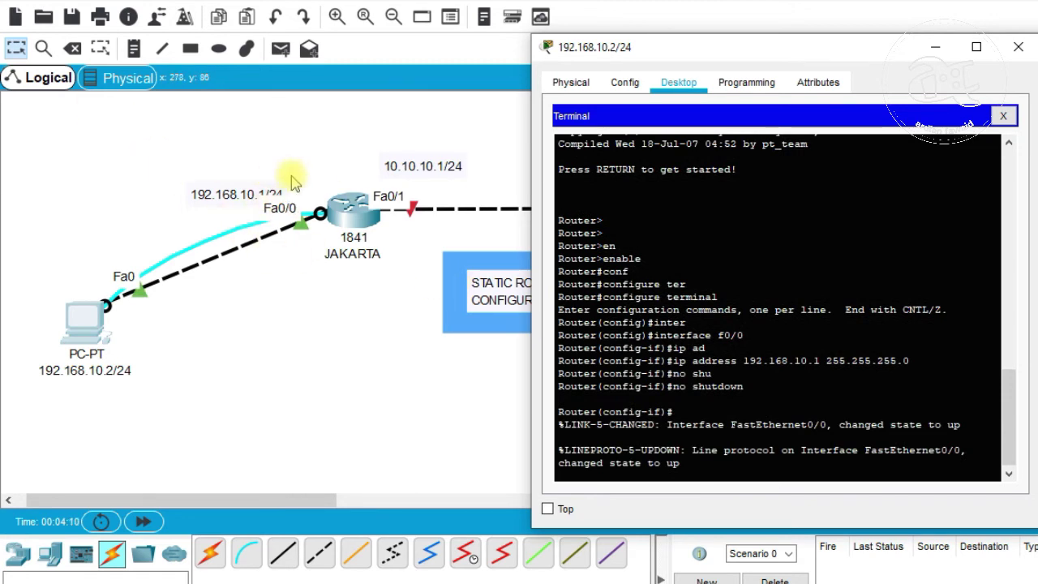
key("Return")
key("Return")
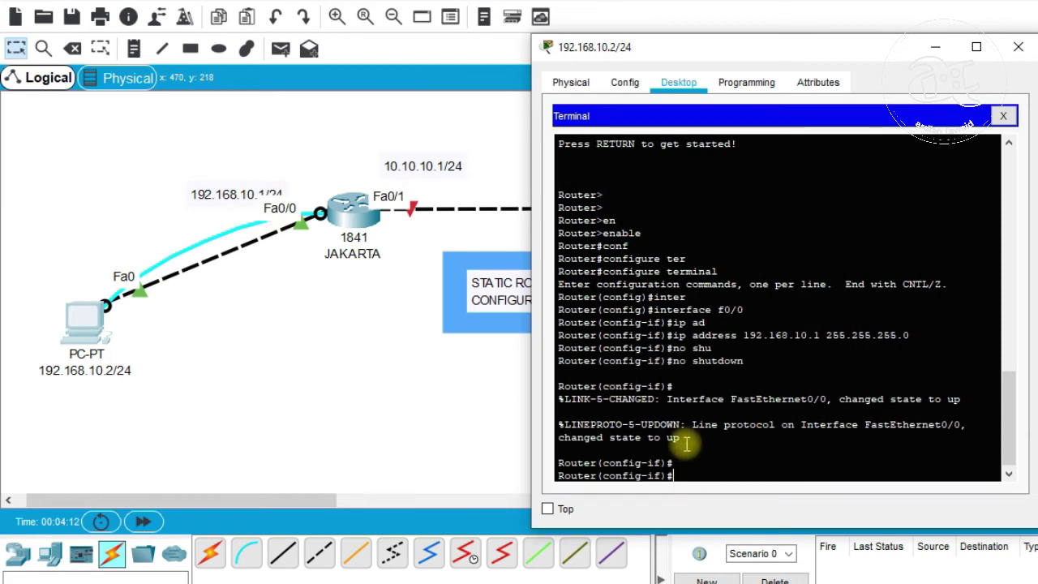
left_click_drag(681, 439, 612, 439)
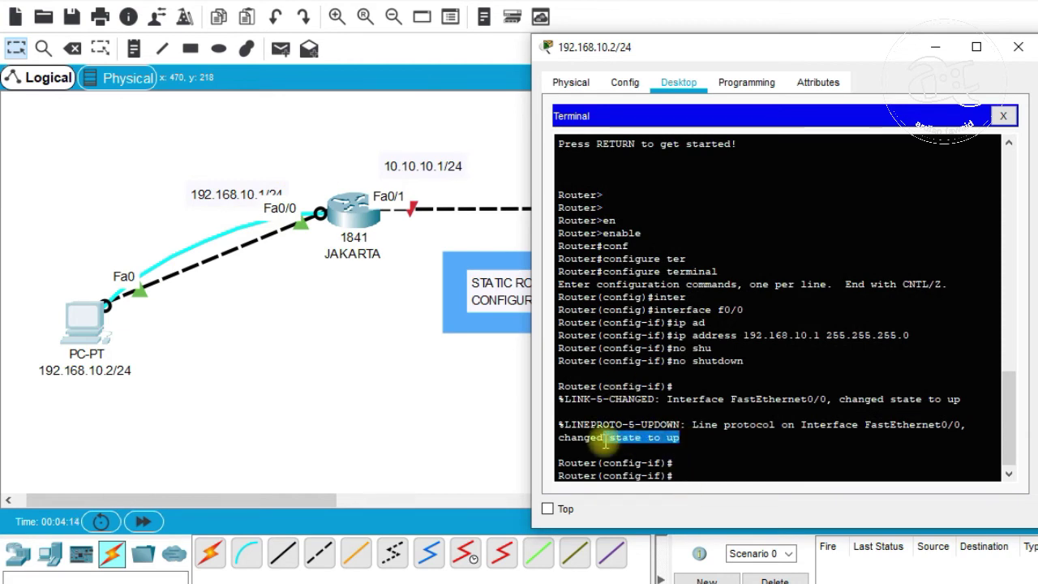
left_click(724, 477)
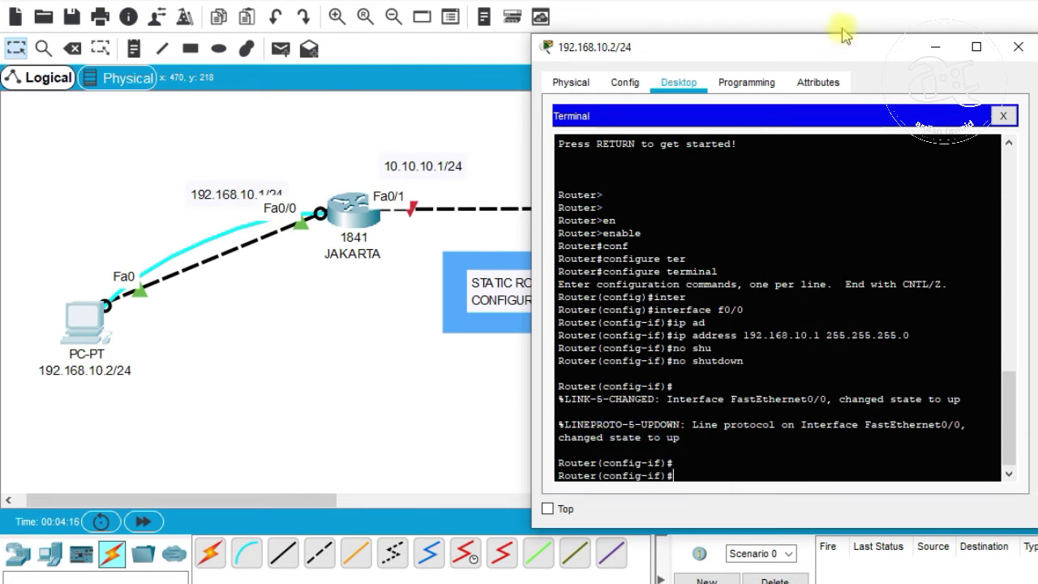
- Exit interface f0/0 and assign IP address 10.10.10.1 with mask 255.255.255.0 to interface f0/1 of the JAKARTA router
left_click_drag(843, 50, 943, 35)
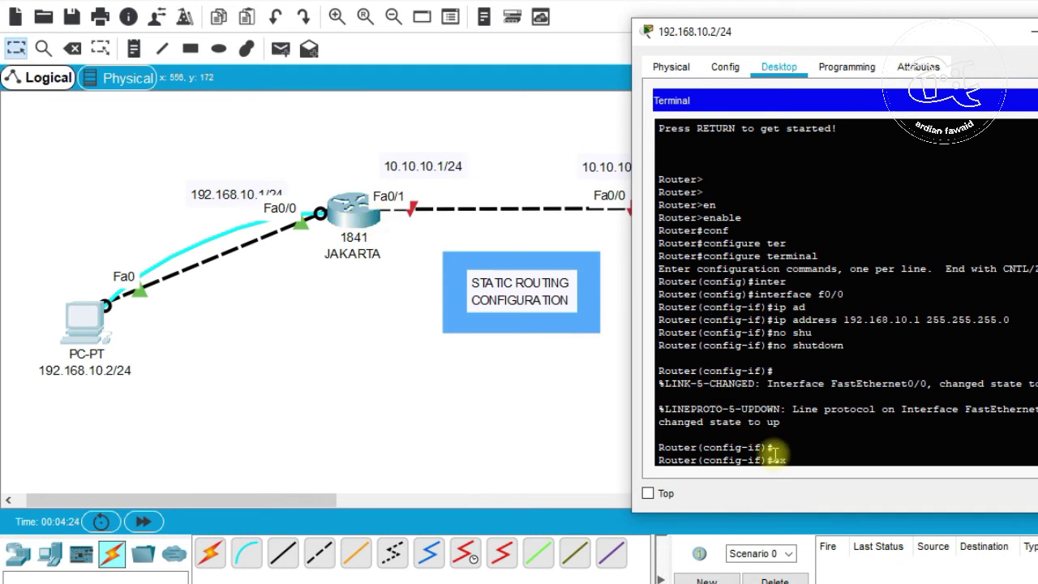
key("Return")
key("Return")
type("inter")
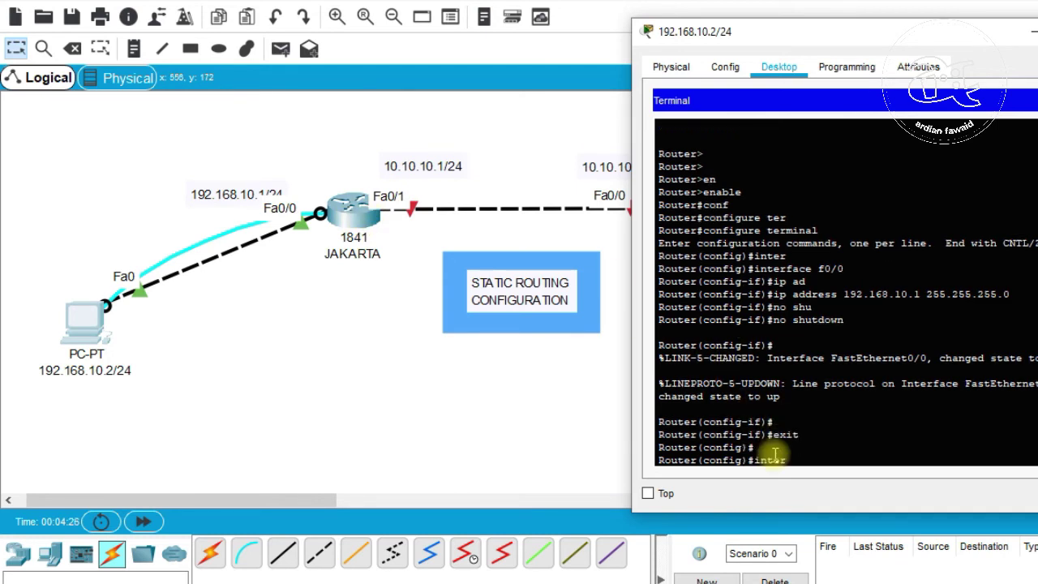
key("Tab")
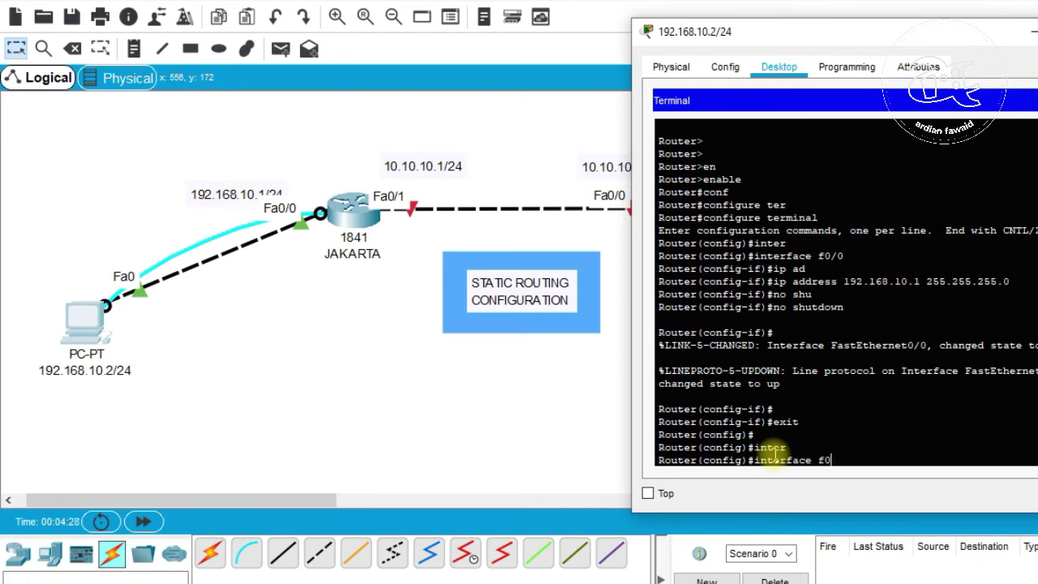
type("f0/1")
key("Return")
type("ip ad")
key("Tab")
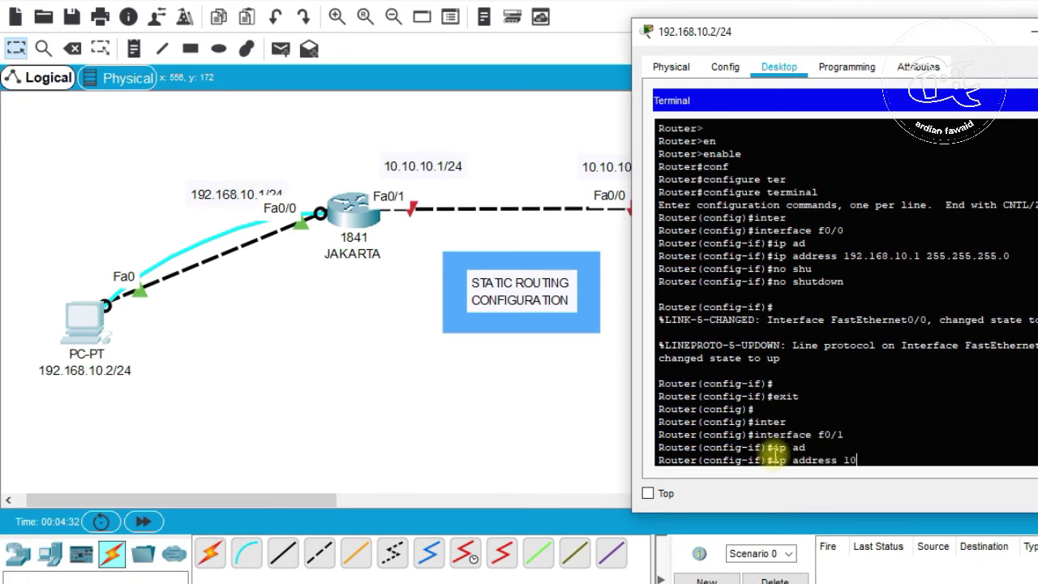
type("10.10.10.1 255.255.255.0")
key("Return")
- Bring up interface f0/1 of the JAKARTA router with no shutdown
type("no shu")
key("Tab")
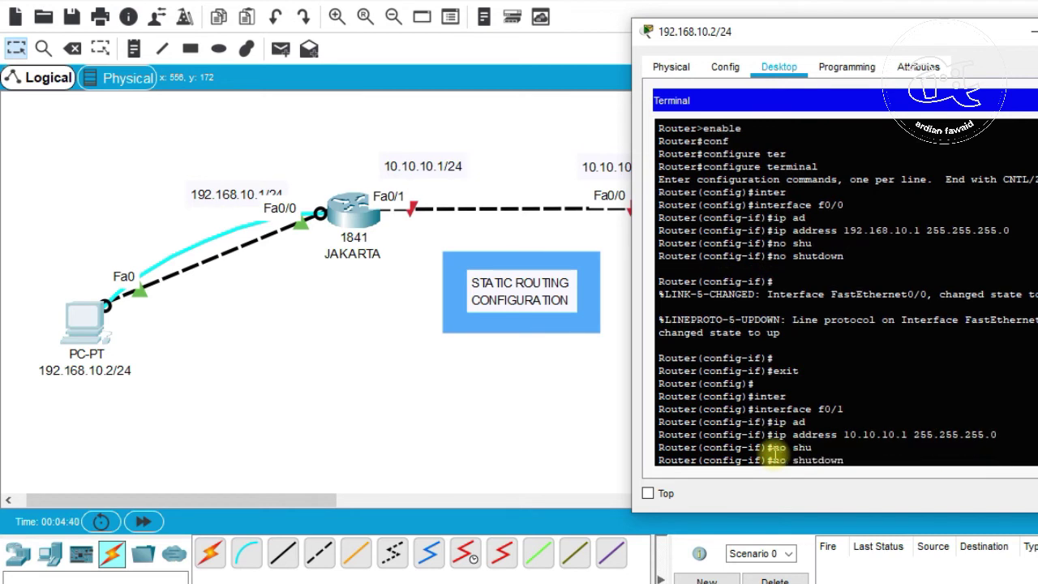
key("Return")
key("Return")
key("Return")
key("Return")
- Exit interface configuration and global configuration mode on the JAKARTA router
type("exit")
key("Return")
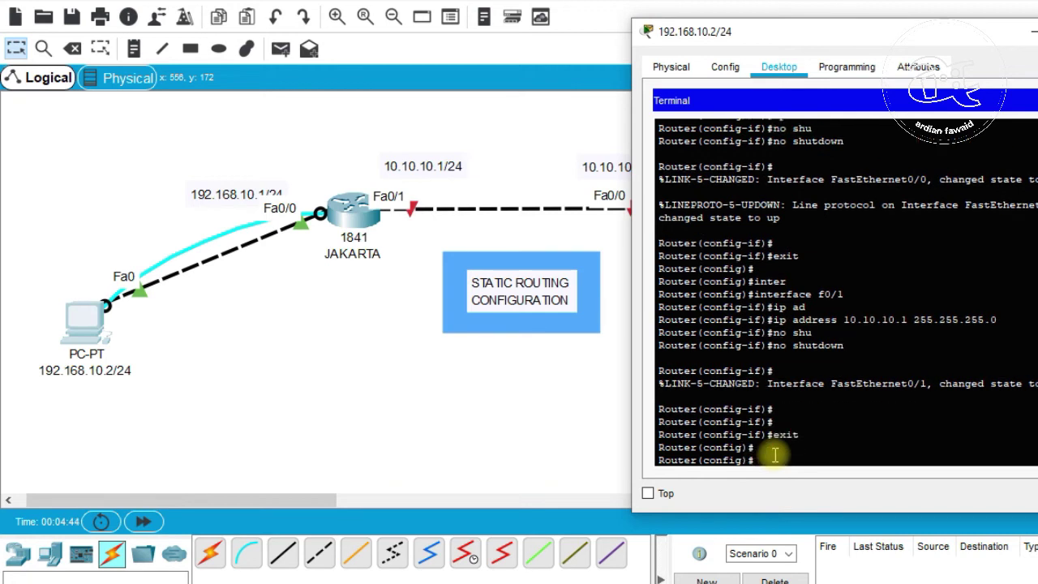
key("Return")
type("exit")
key("Return")
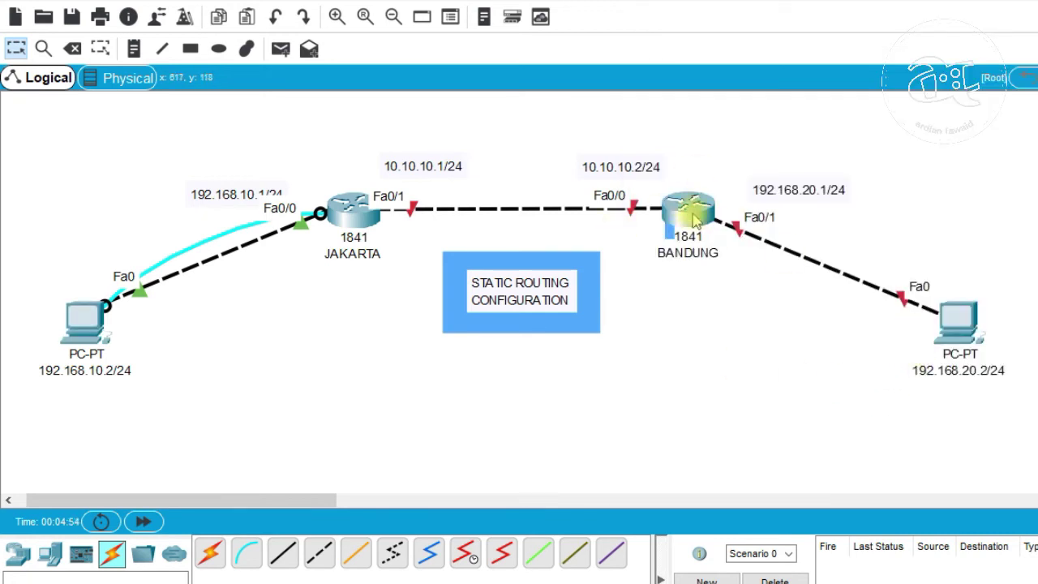
- Connect a console cable from the RS 232 port of the 192.168.20.2 PC to the BANDUNG router's Console port
left_click(246, 553)
left_click(957, 322)
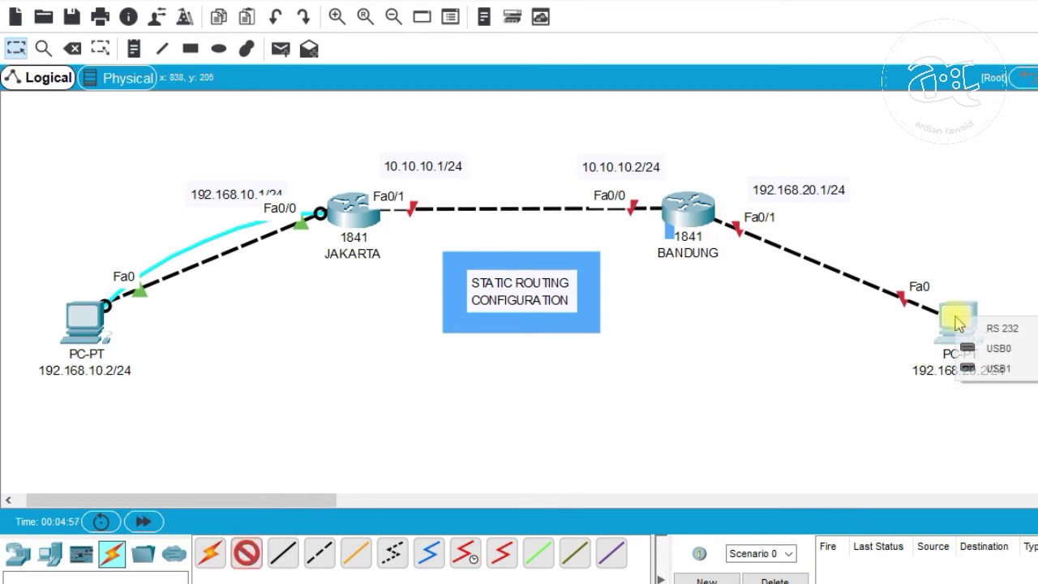
left_click(999, 329)
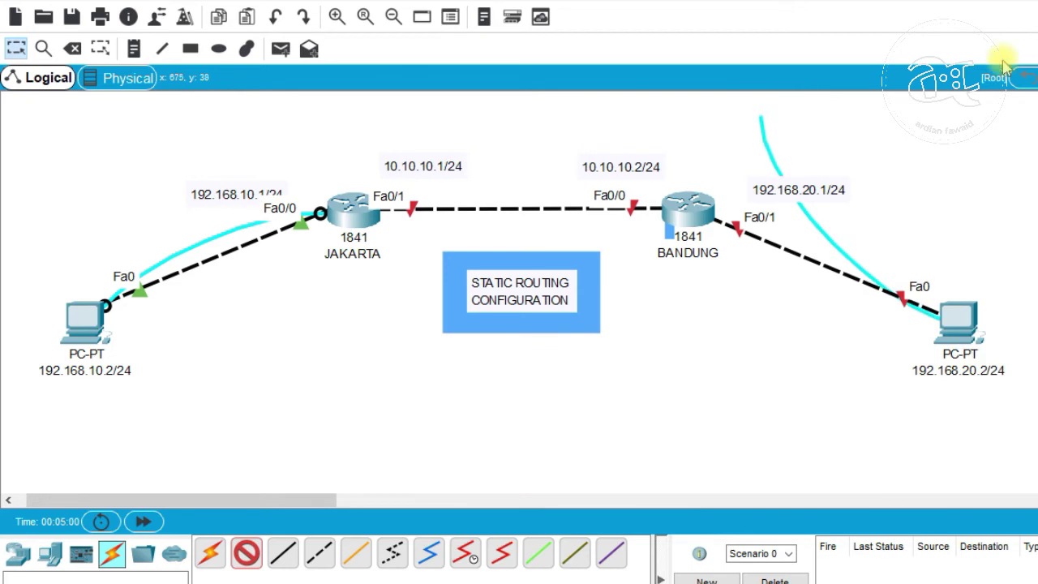
left_click(685, 213)
left_click(724, 242)
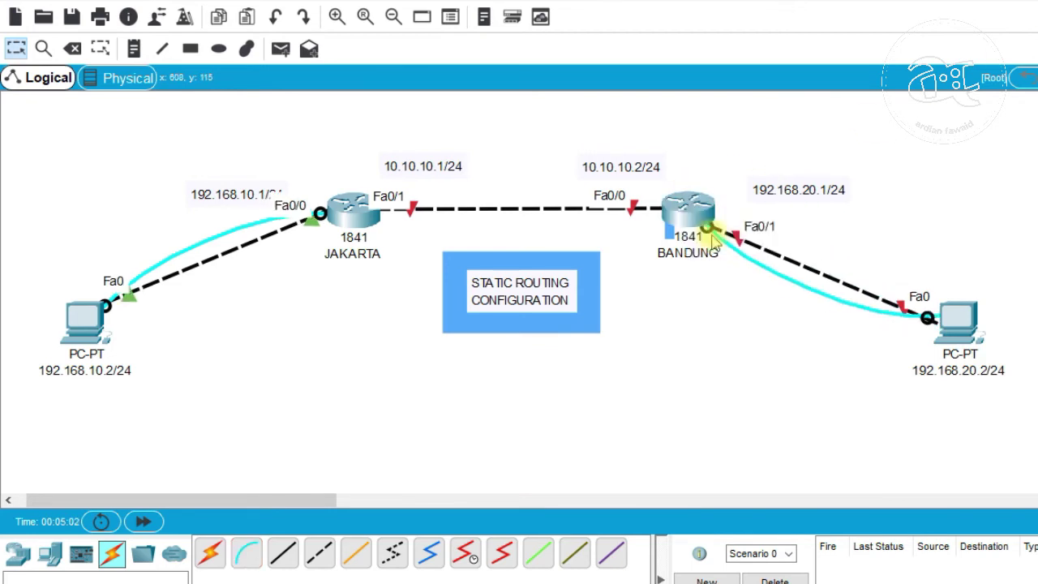
- Start a terminal session from the 192.168.20.2 PC to the BANDUNG router with the default port settings
left_click(969, 324)
left_click_drag(738, 60, 397, 61)
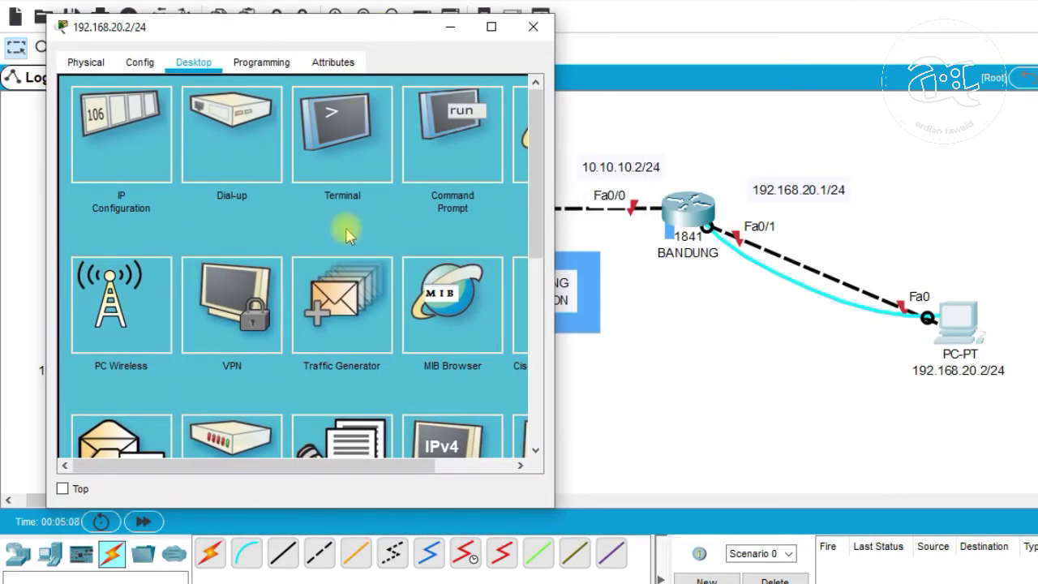
left_click(369, 139)
left_click(487, 265)
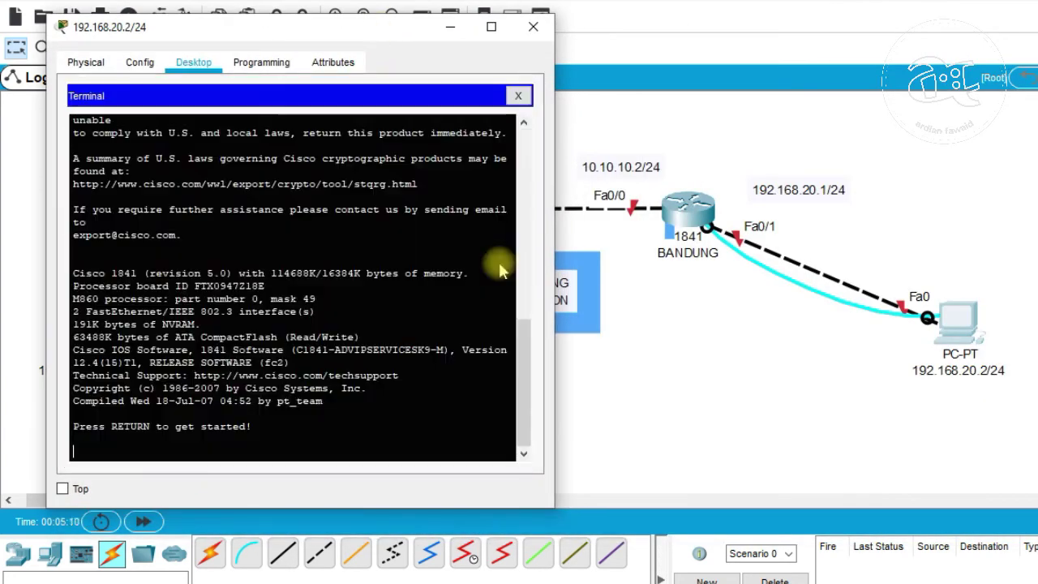
- Enter privileged mode and then global configuration mode on the BANDUNG router
key("Return")
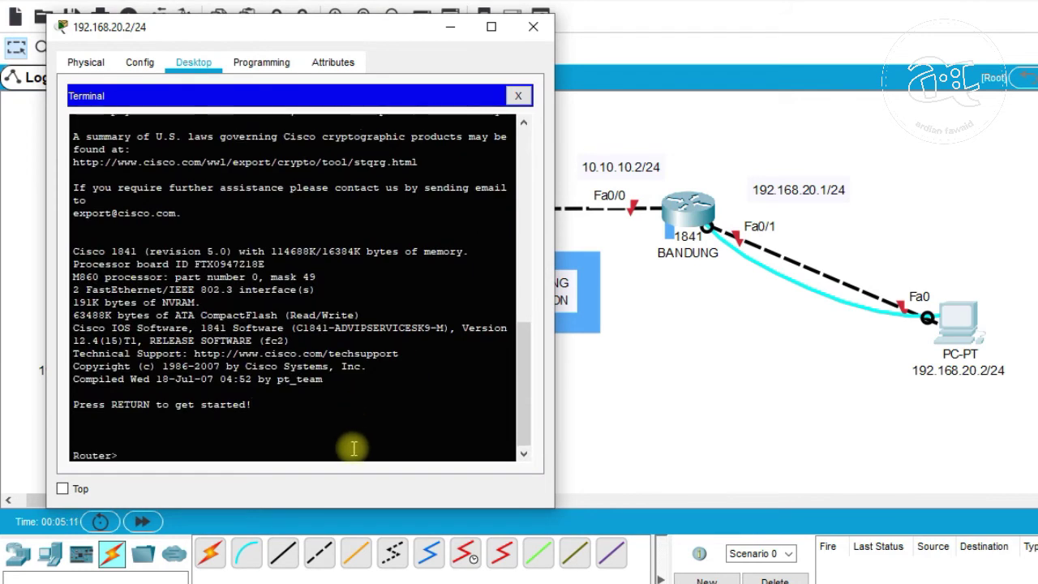
key("Return")
type("en")
key("Tab")
key("Return")
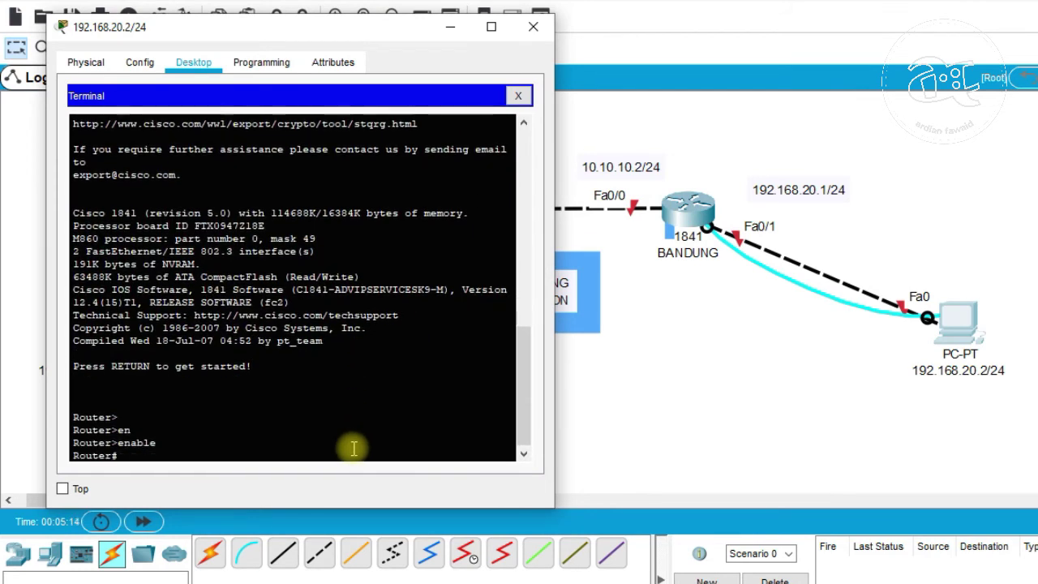
type("conf")
key("Tab")
type("ter")
key("Tab")
key("Return")
- Assign IP address 192.168.20.1 with mask 255.255.255.0 to interface f0/1 of the BANDUNG router
type("inter")
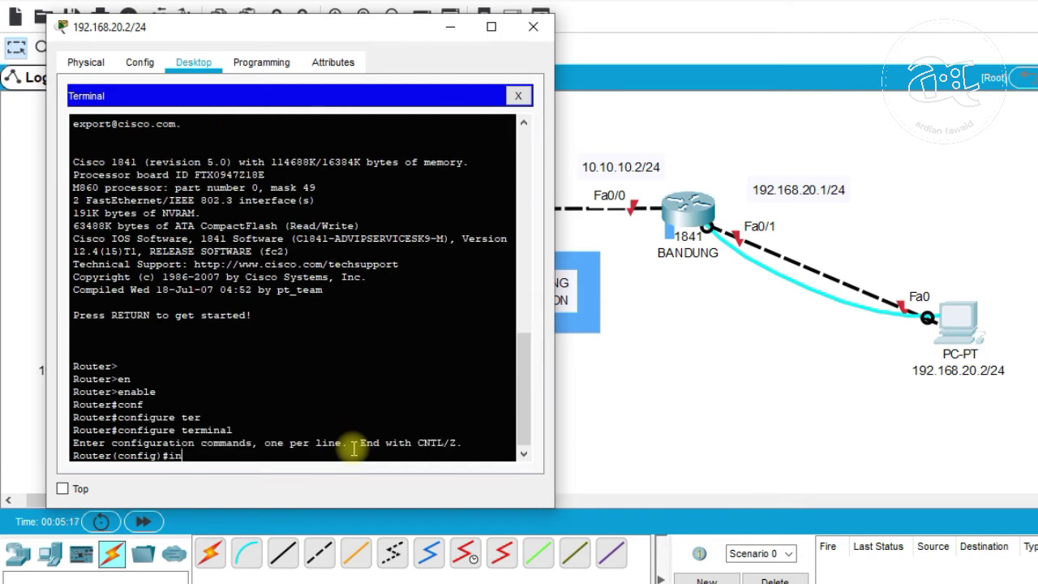
key("Tab")
type("f0/1")
key("Return")
type("ip add")
key("Tab")
type("192.168")
type(".20")
type(".1 255.255.255.255.0")
key("Return")
- Bring up interface f0/1 of the BANDUNG router with no shutdown and exit its interface configuration
type("no sh")
key("Tab")
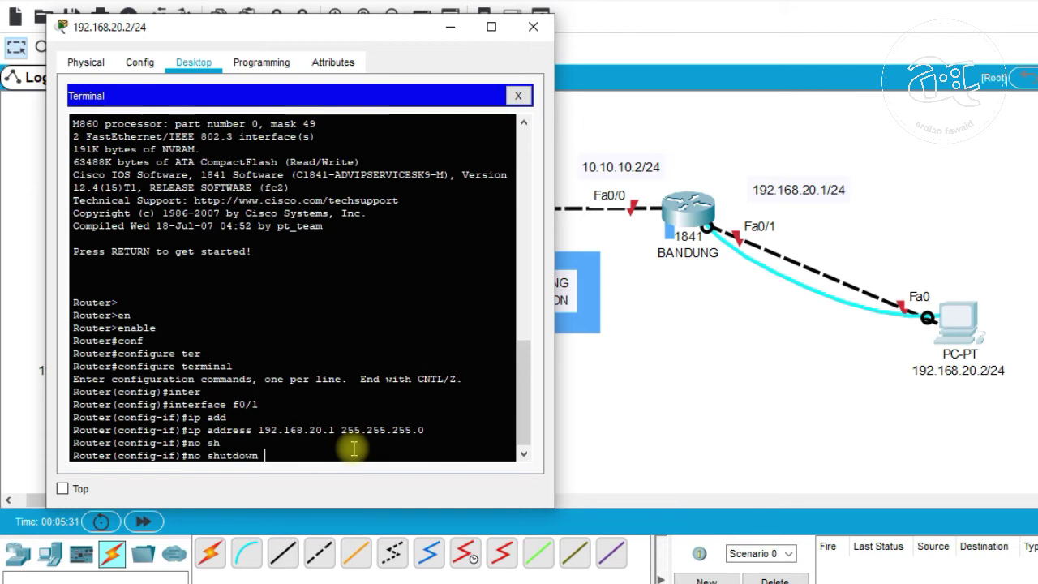
key("Return")
key("Return")
type("exit")
key("Return")
- Assign IP address 10.10.10.2 with mask 255.255.255.0 to interface f0/0 of the BANDUNG router
type("inter")
key("Tab")
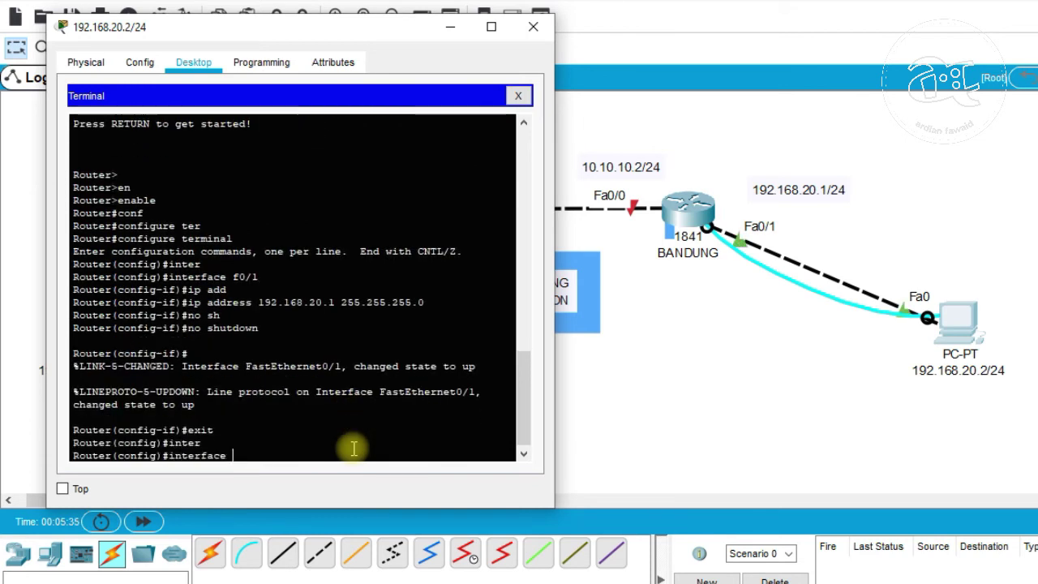
type("f0/0")
key("Return")
type("ip ad")
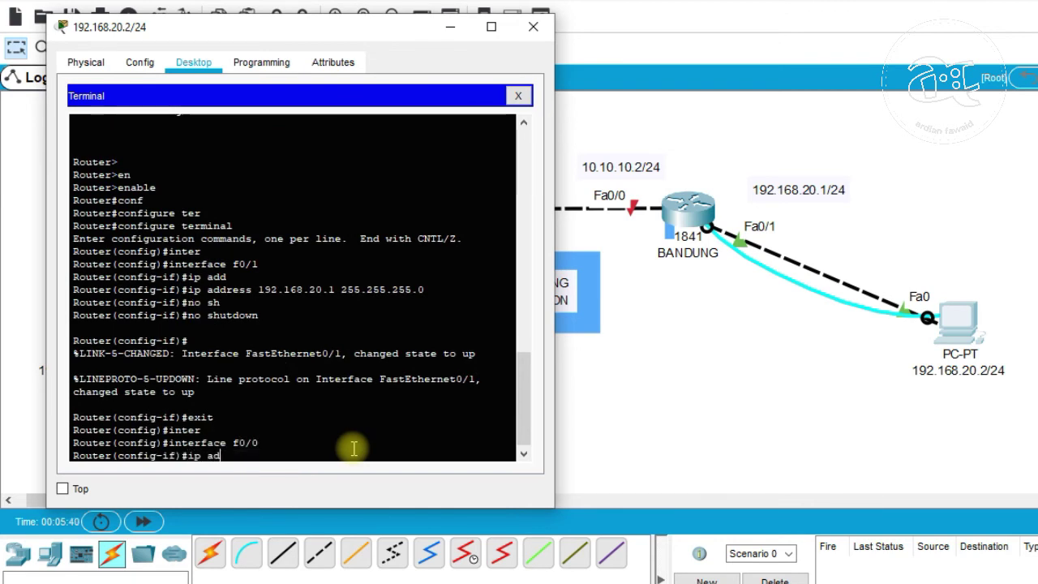
key("Tab")
type("10.10.10.2 255.255.")
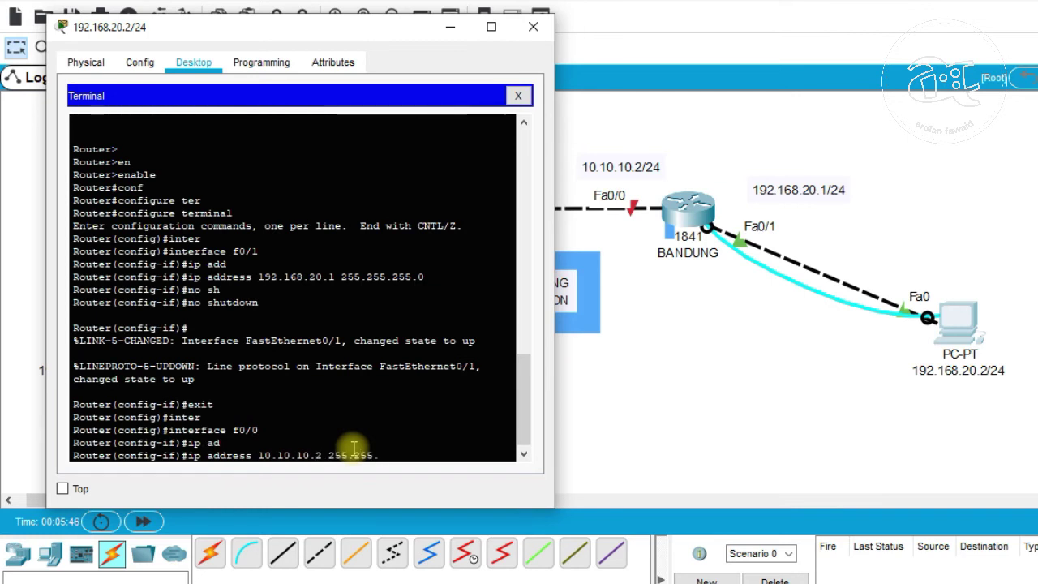
type("255.0")
key("Return")
- Bring up interface f0/0 of the BANDUNG router with no shutdown
type("no shu")
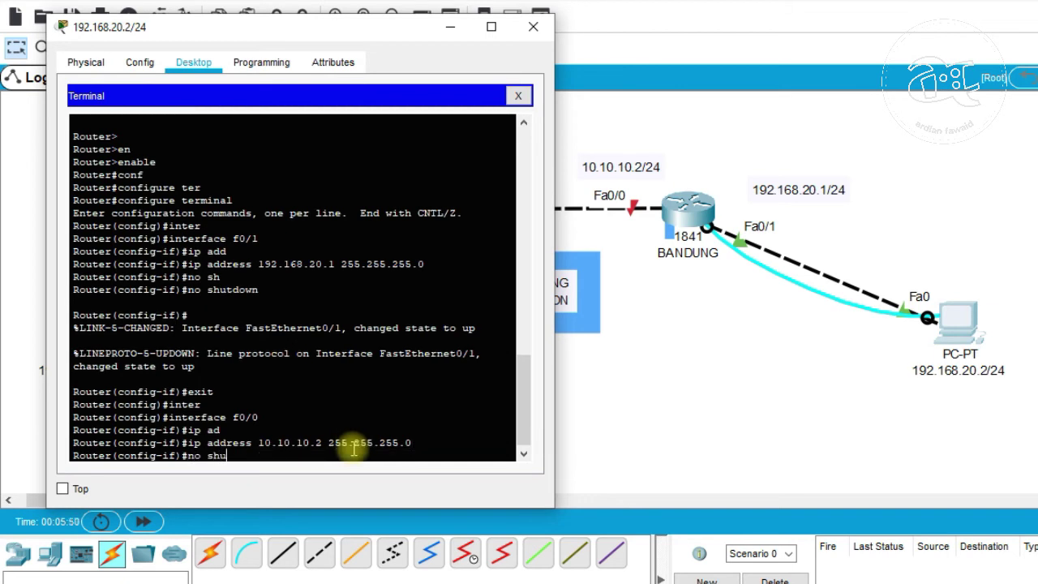
type("t")
key("Tab")
key("Return")
- Exit interface and global configuration mode on the BANDUNG router and close the 192.168.20.2 PC window
type("exit")
key("Return")
key("Return")
type("exit")
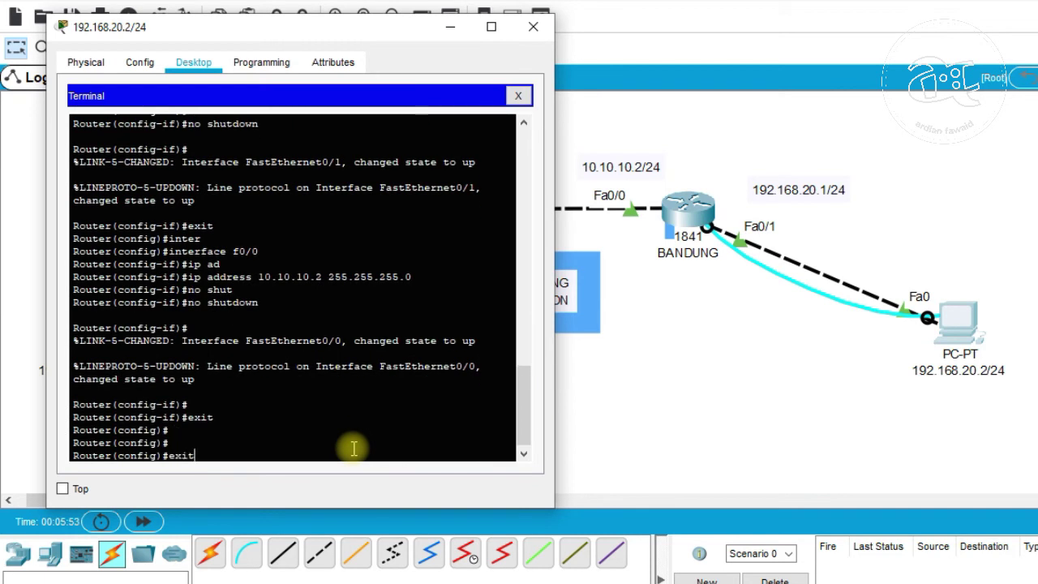
key("Return")
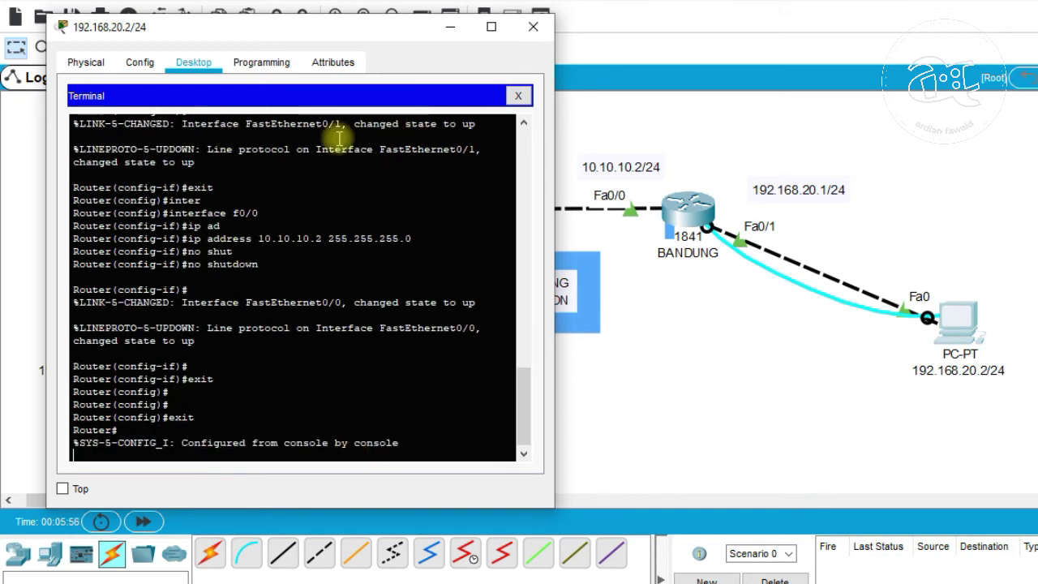
left_click(539, 32)
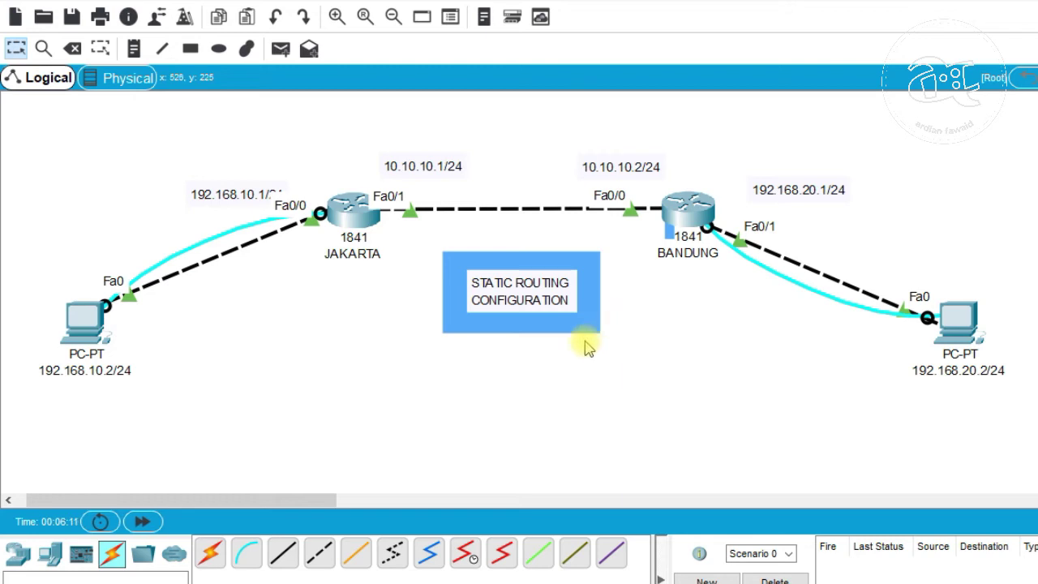
- Display the JAKARTA router's routing table with show ip route in its command line interface
left_click(356, 221)
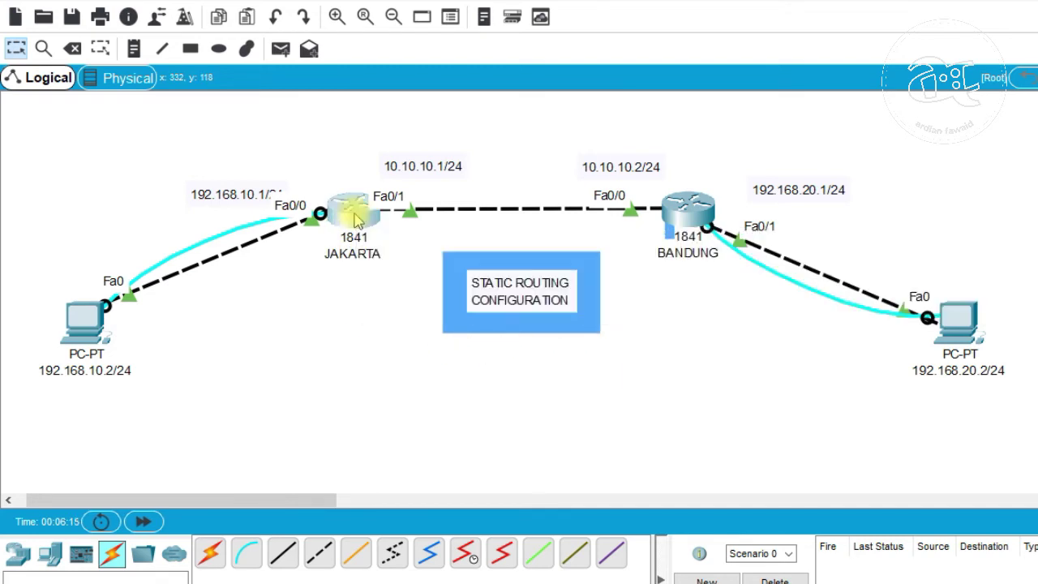
left_click_drag(634, 48, 934, 29)
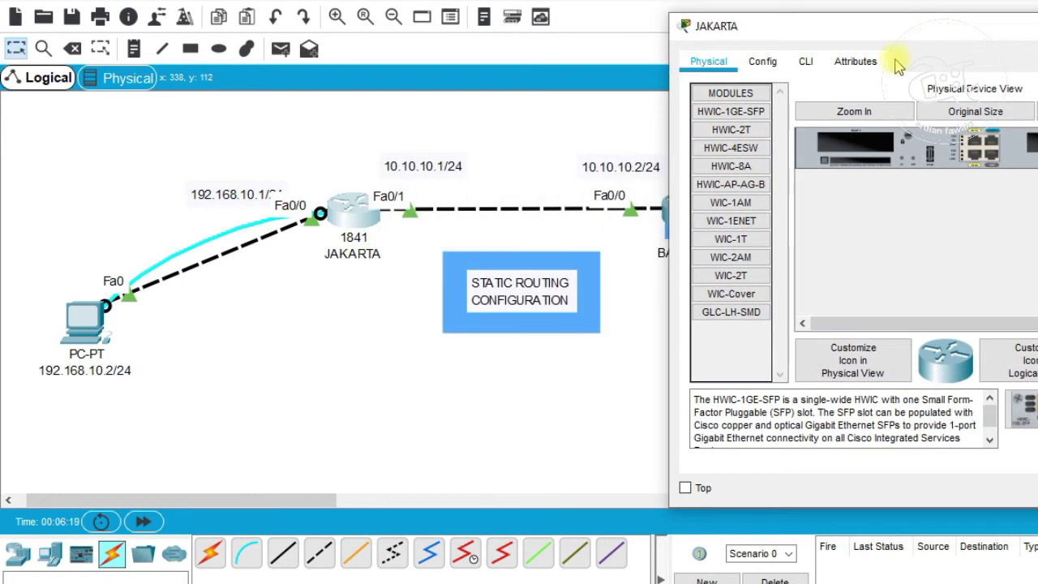
left_click(805, 63)
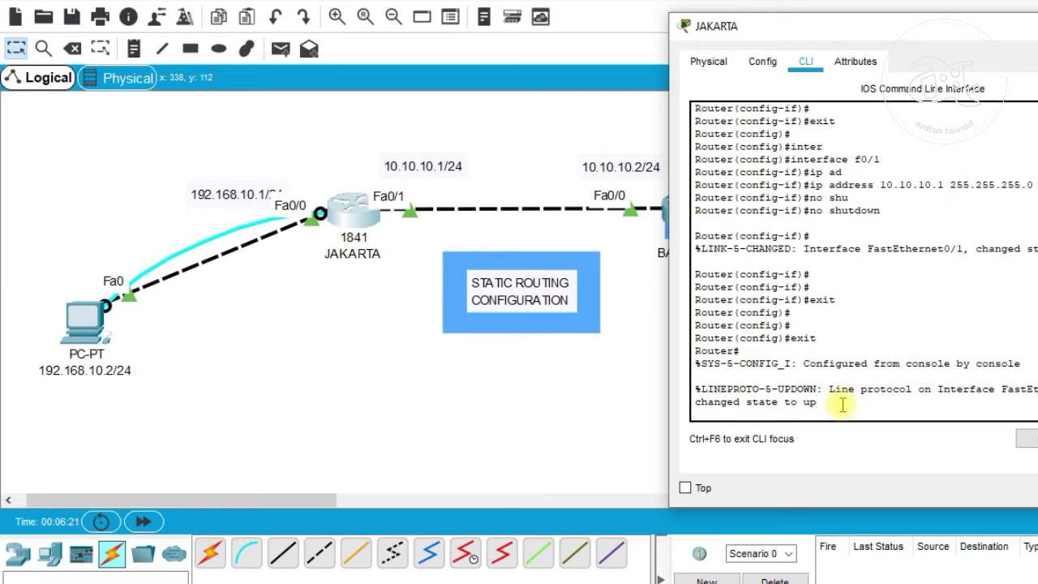
key("Return")
key("Return")
key("Return")
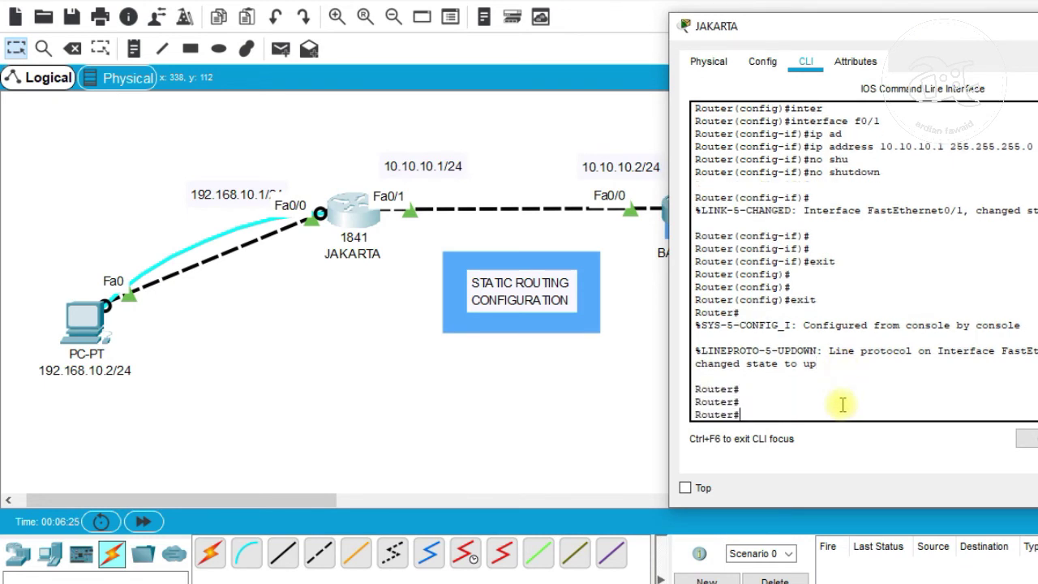
type("sho")
key("Tab")
type("ip rou")
key("Tab")
key("Return")
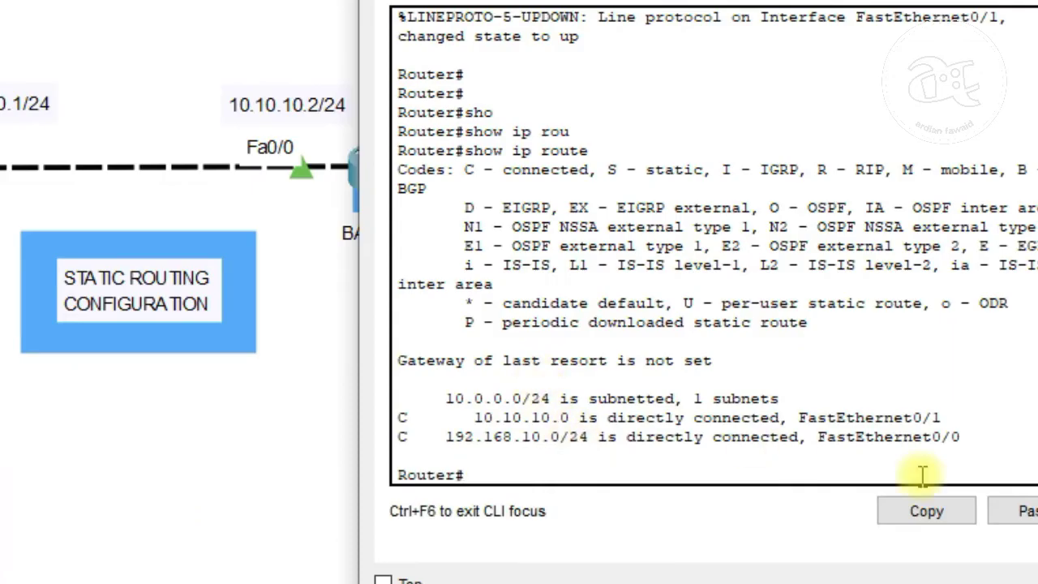
- Examine the directly connected networks in the JAKARTA routing table and compare them with the topology
left_click_drag(972, 437, 409, 420)
left_click(417, 420)
double_click(403, 436)
left_click(470, 417)
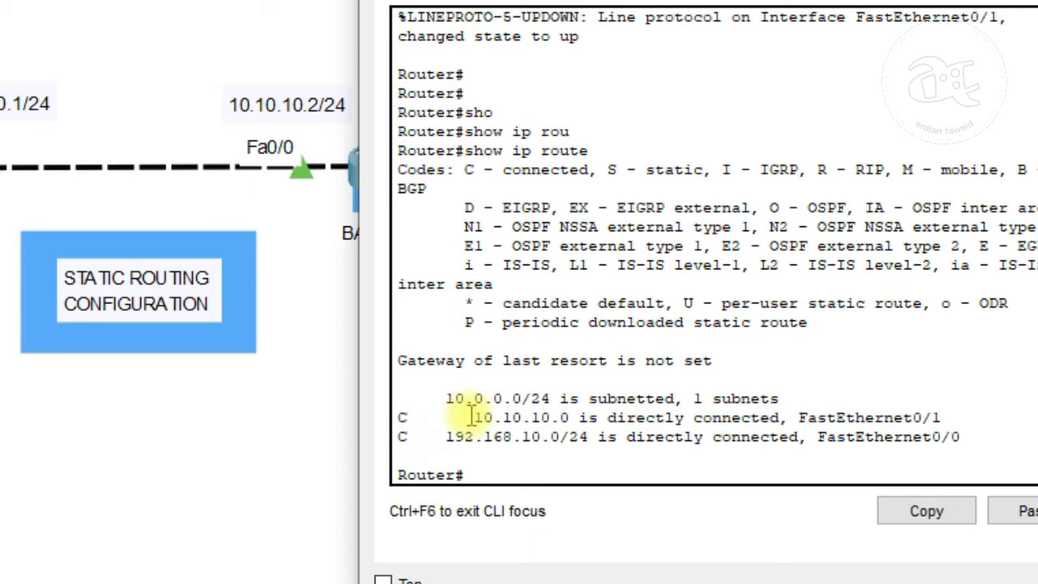
left_click_drag(470, 416, 561, 417)
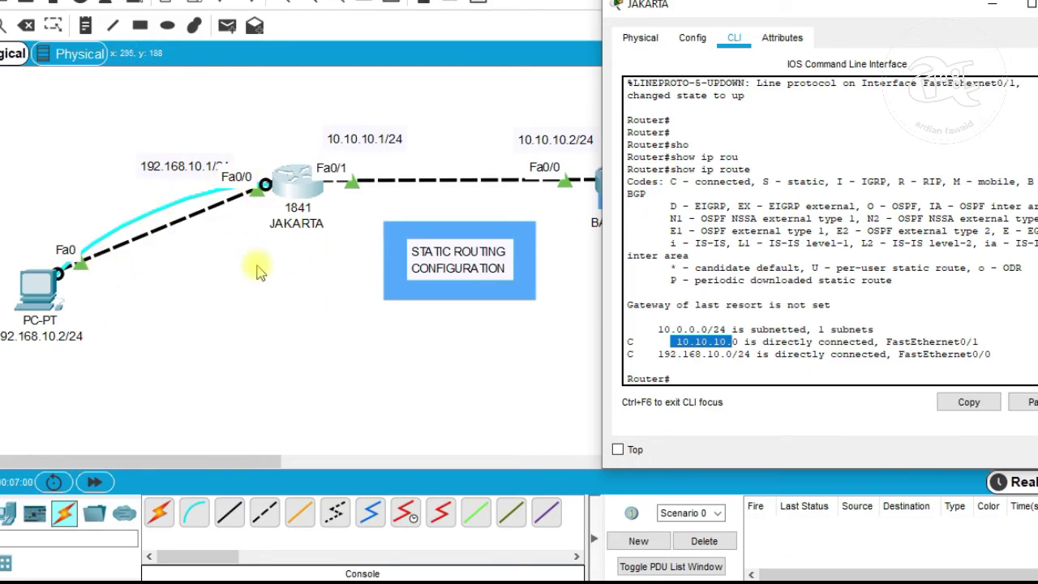
left_click_drag(937, 11, 683, 396)
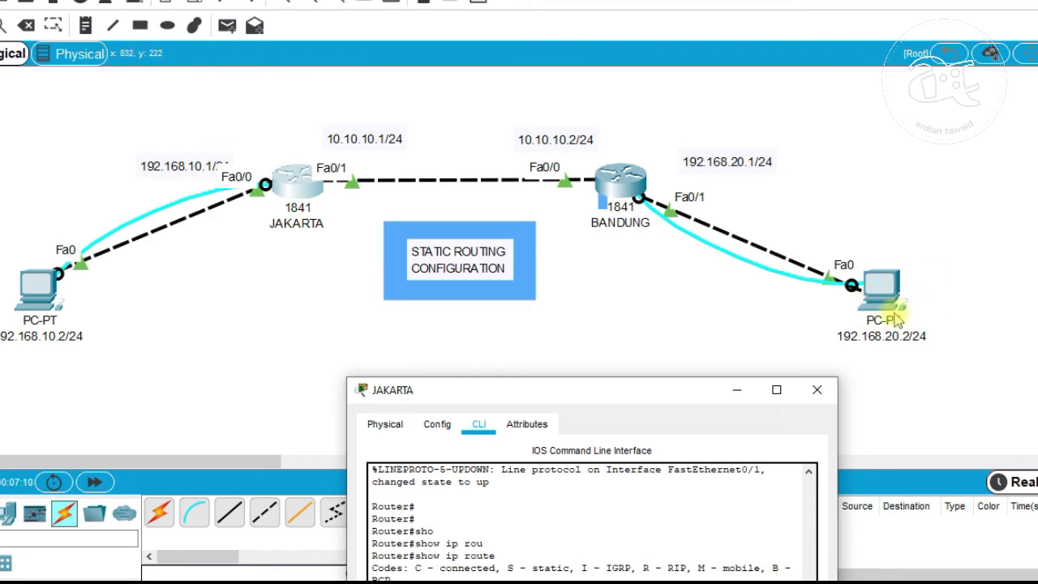
left_click_drag(651, 395, 735, 284)
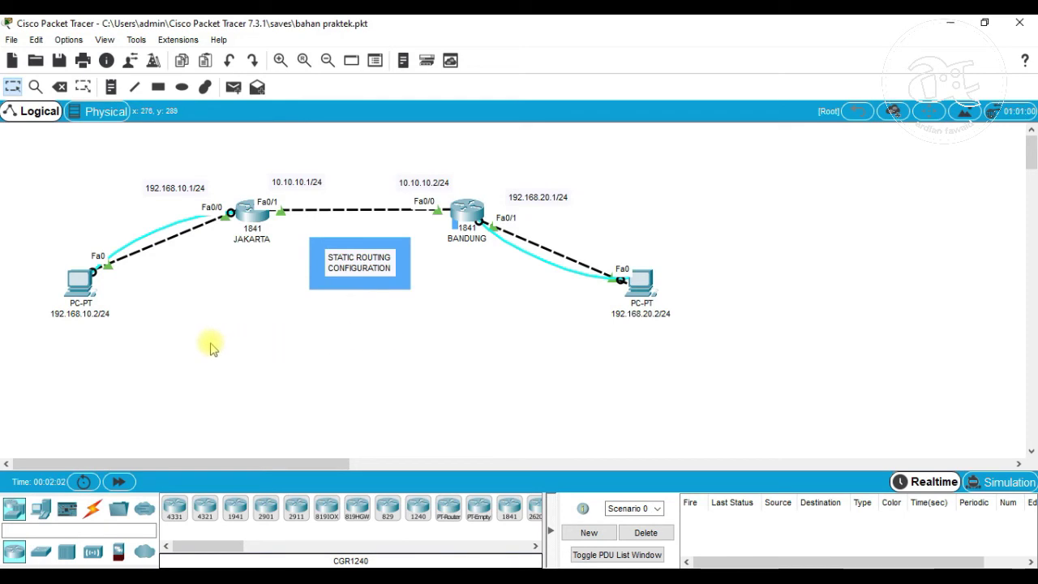
- Start a terminal session from the 192.168.10.2 PC to the JAKARTA router with the default port settings
left_click(84, 285)
left_click_drag(567, 85, 814, 55)
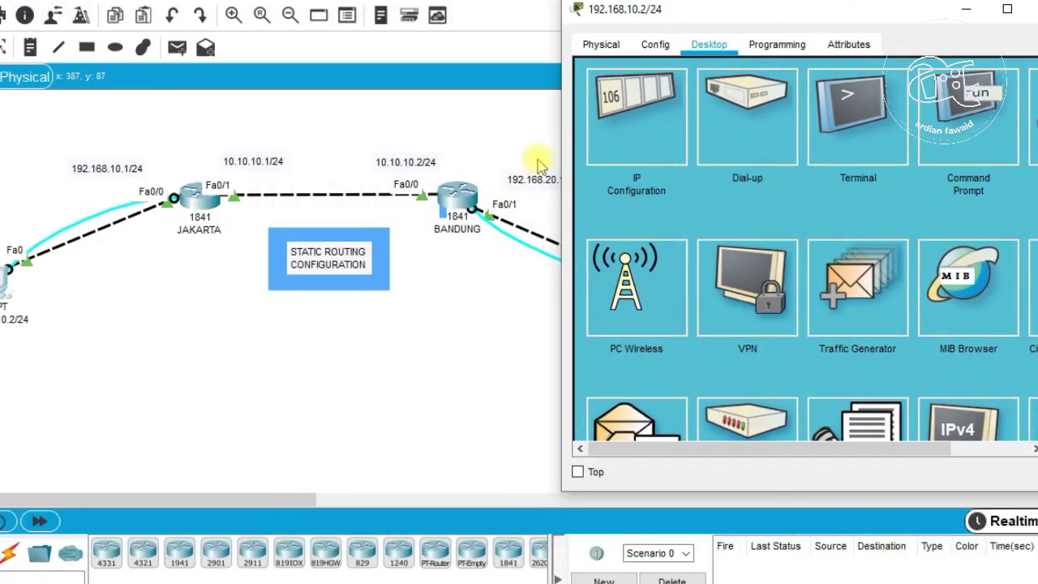
left_click(860, 117)
left_click(1003, 249)
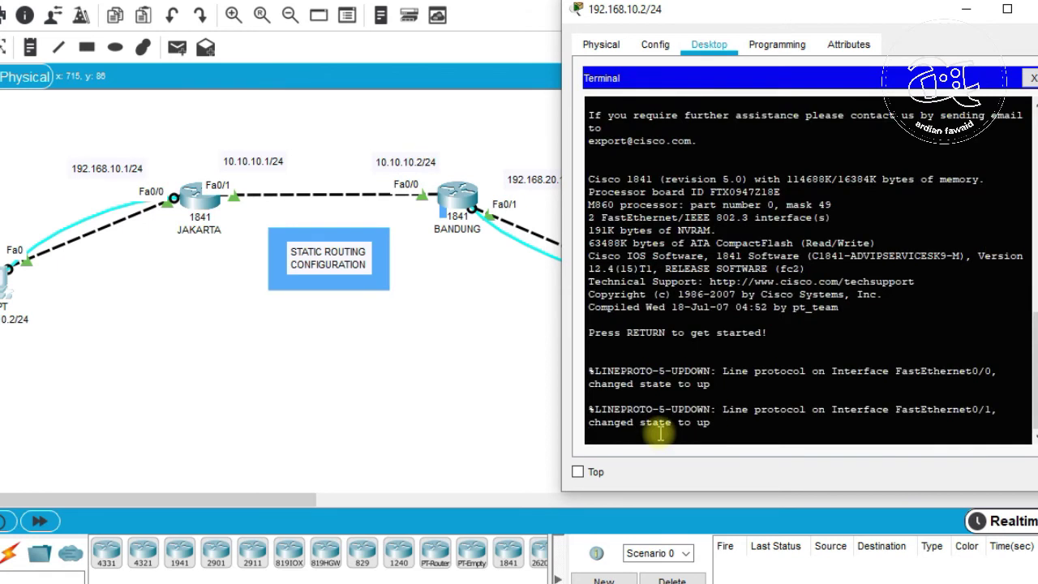
- Enter privileged mode and then global configuration mode on the JAKARTA router
key("Return")
key("Return")
type("en")
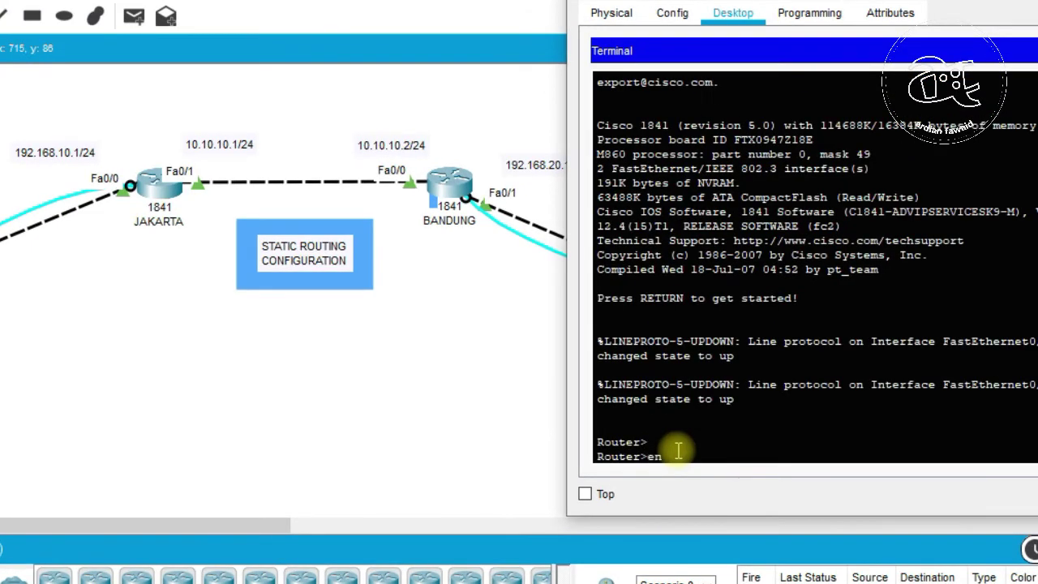
key("Tab")
key("Return")
type("conf")
key("Tab")
type("ter")
key("Tab")
key("Return")
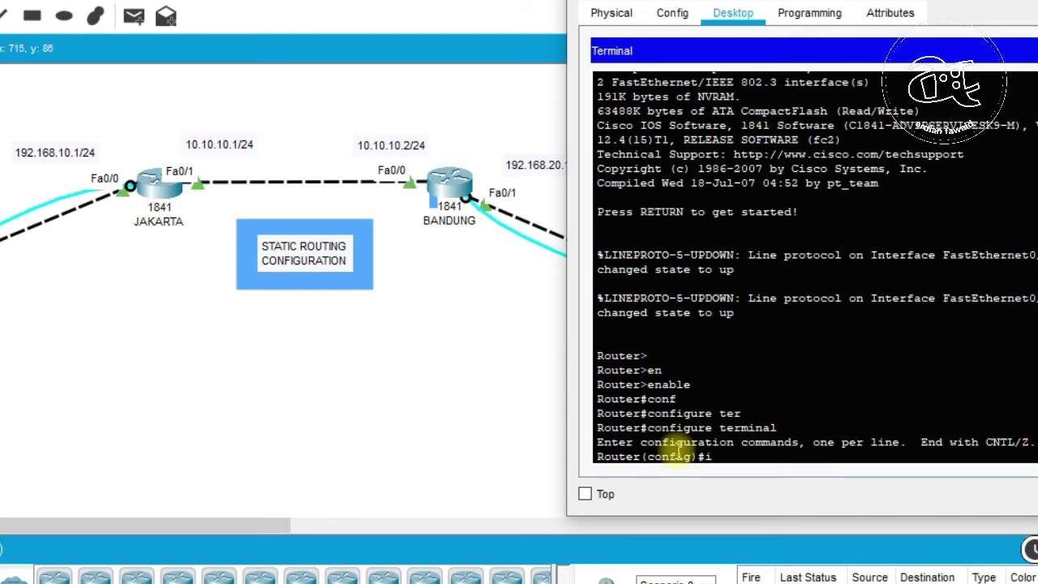
- Add a static route on the JAKARTA router to network 192.168.20.0 with mask 255.255.255.0 through next hop 10.10.10.2
type("oute")
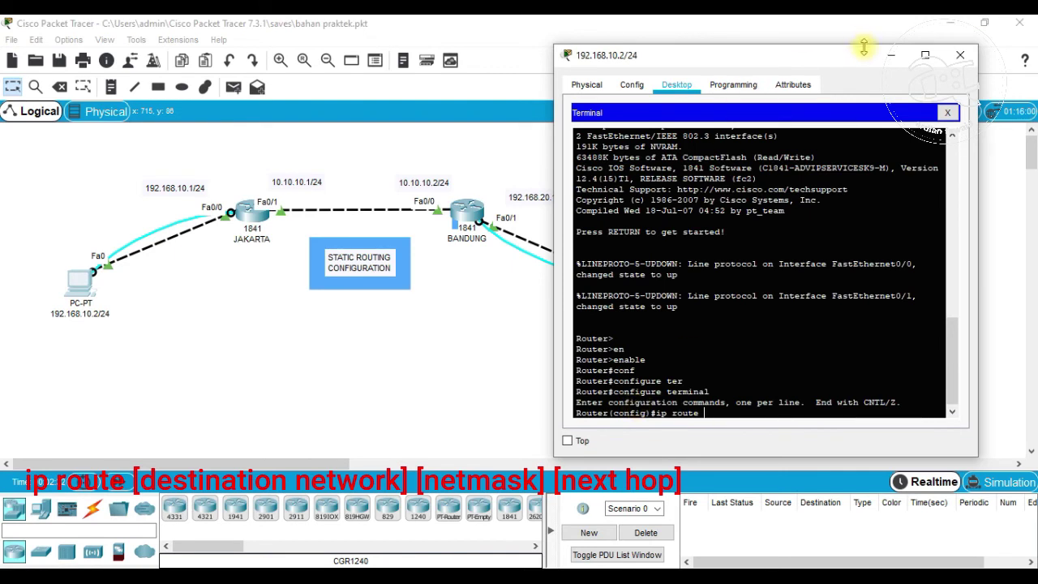
left_click_drag(860, 57, 810, 343)
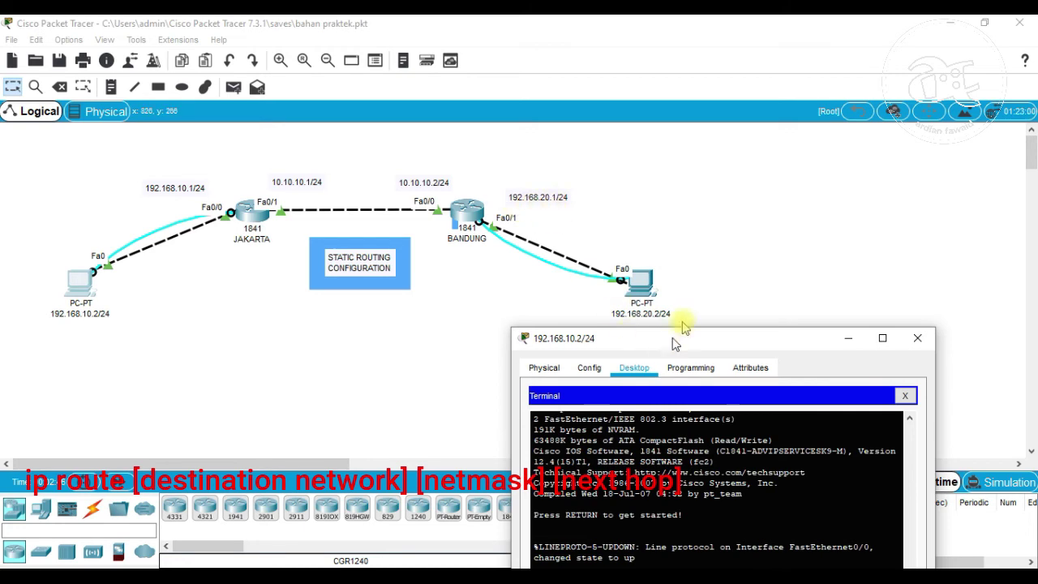
left_click_drag(663, 338, 743, 147)
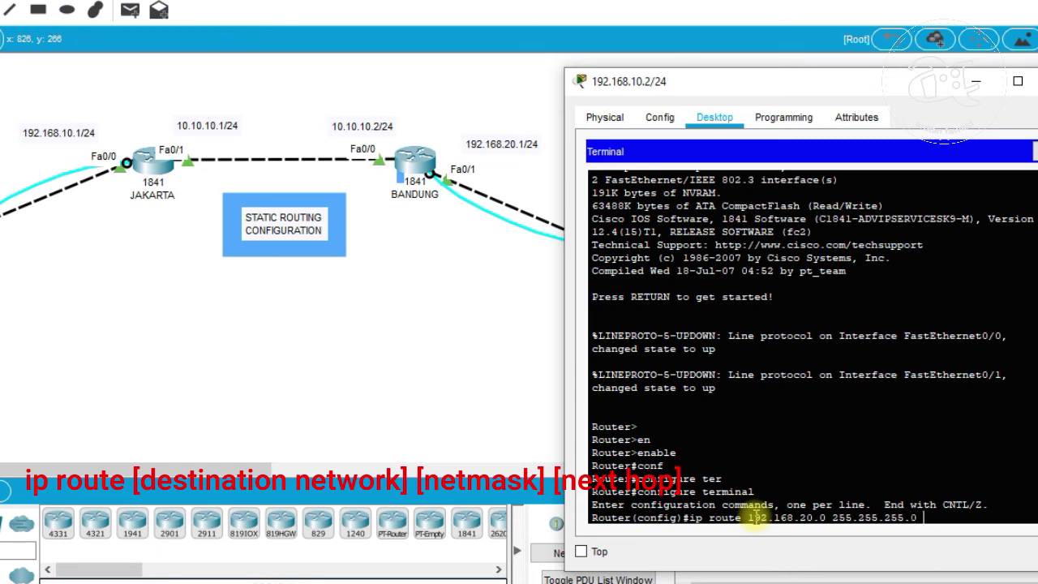
left_click_drag(938, 92, 708, 336)
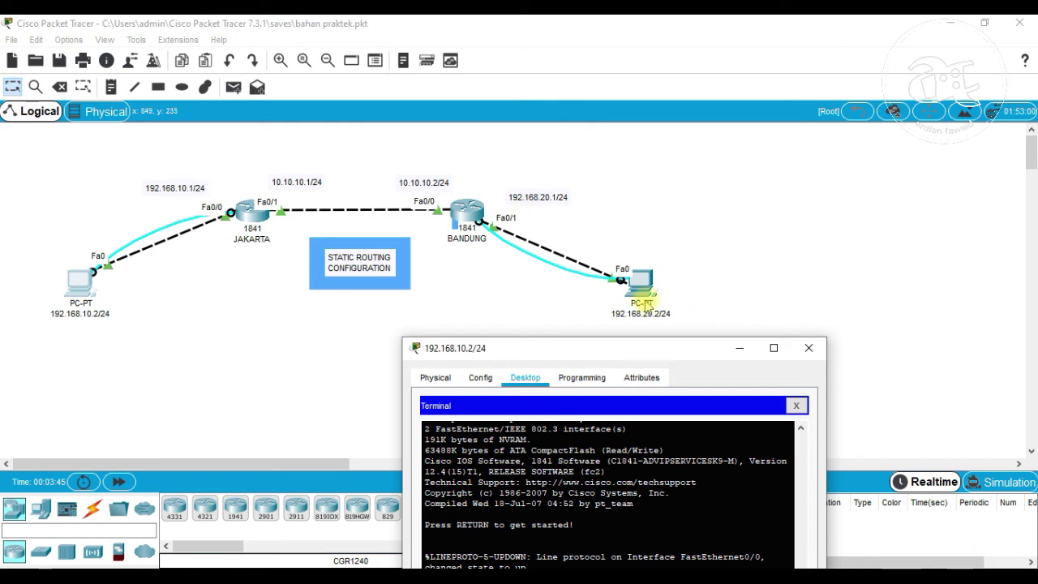
left_click_drag(656, 354, 762, 222)
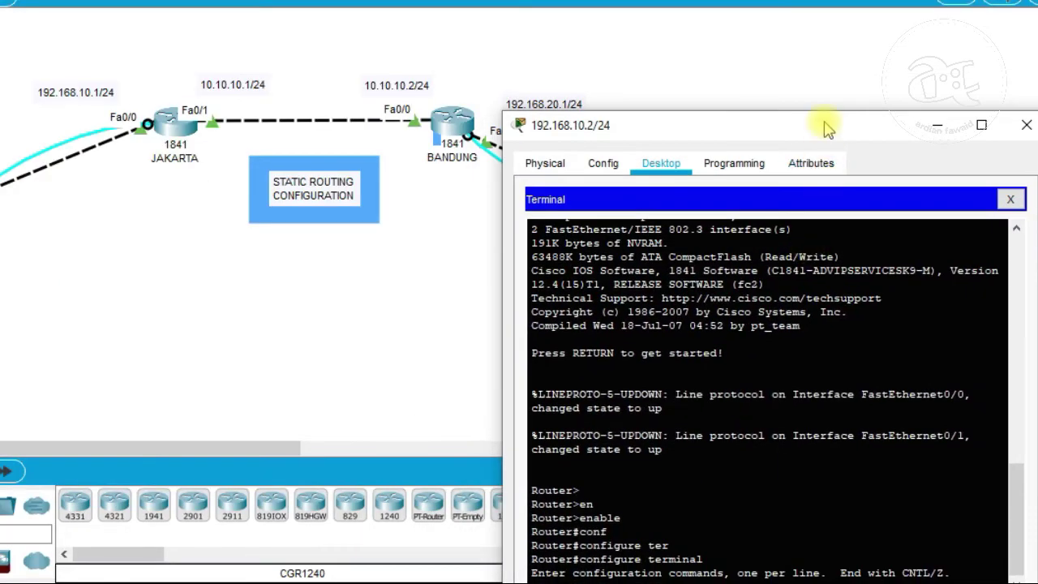
left_click_drag(827, 129, 850, 29)
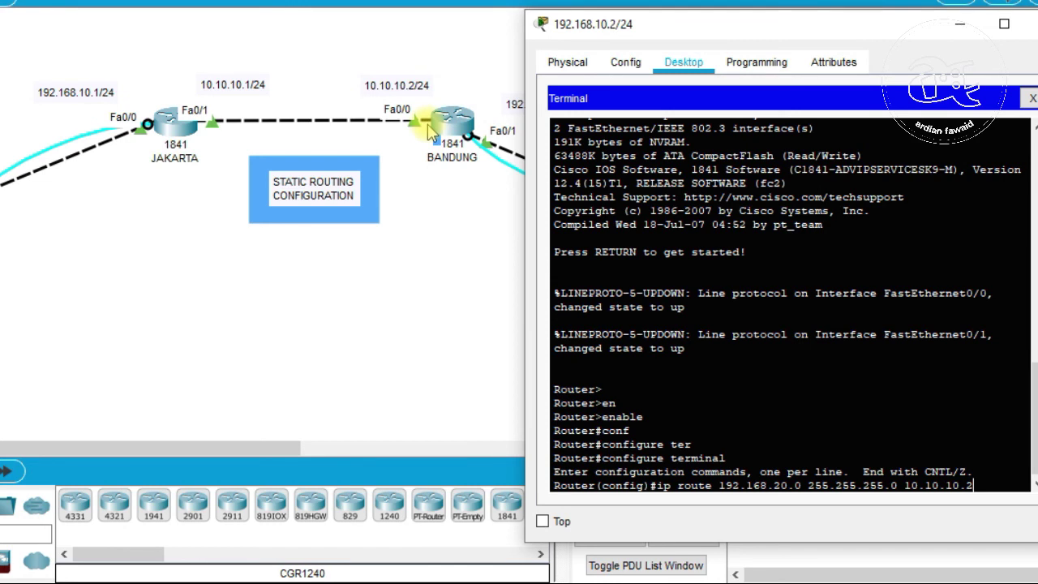
key("Return")
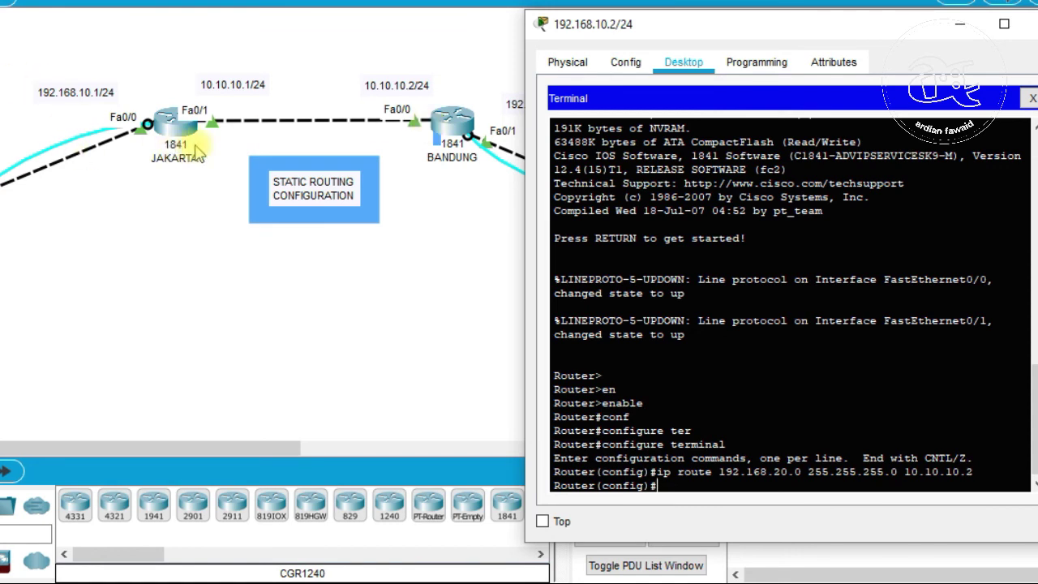
- Exit global configuration mode, end the JAKARTA console session and close the 192.168.10.2 PC window
type("exit")
key("Return")
key("Return")
key("Return")
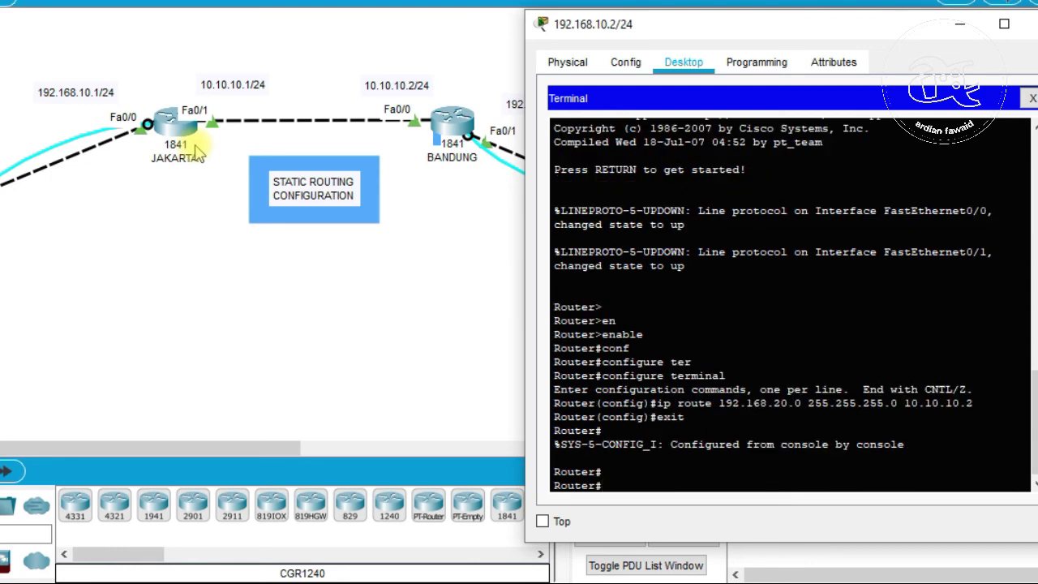
type("exit")
key("Return")
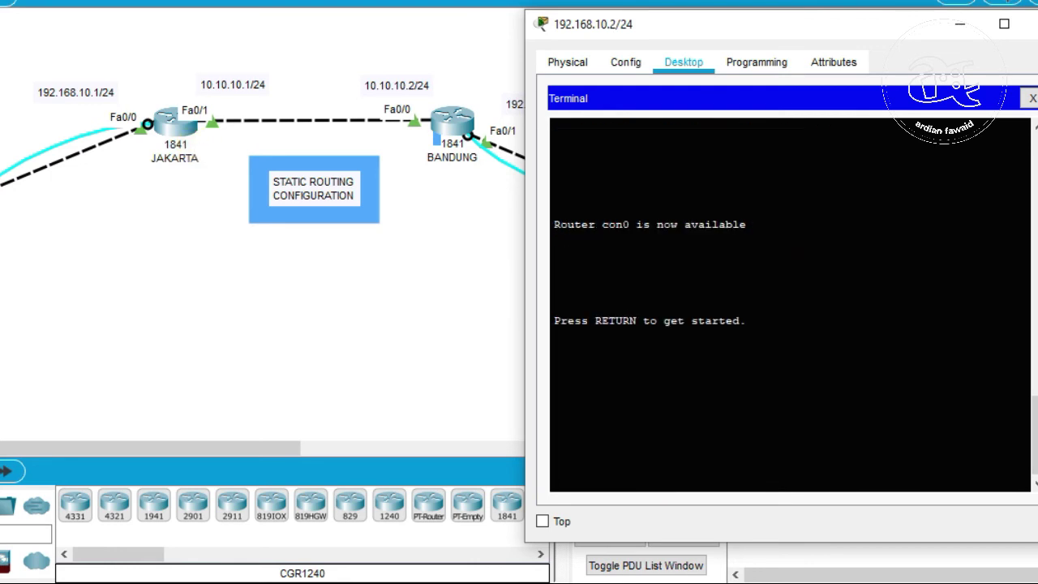
left_click(932, 135)
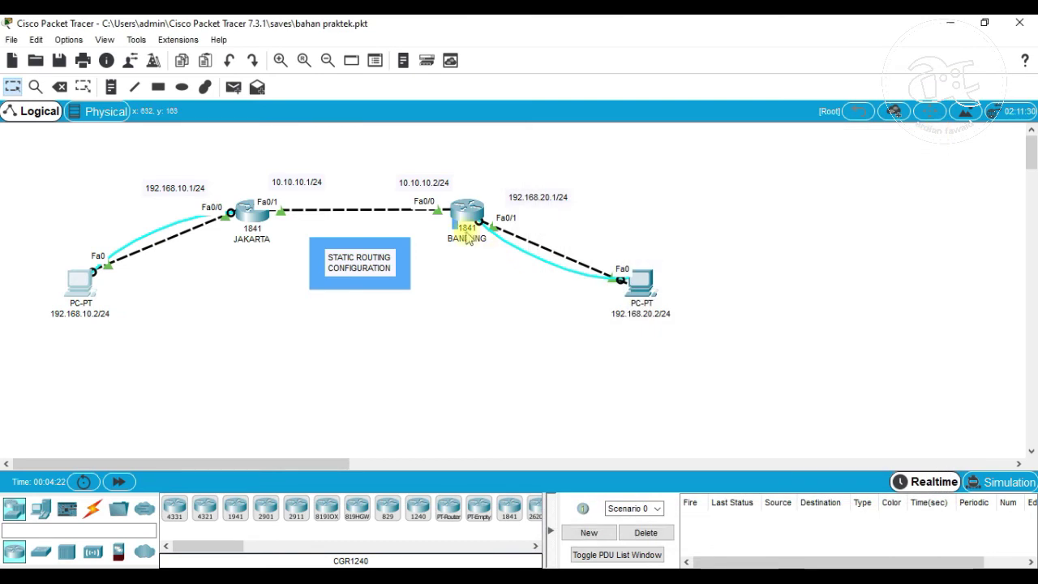
- Start a terminal session from the 192.168.20.2 PC to the BANDUNG router with the default port settings
left_click(658, 281)
left_click_drag(585, 88, 296, 46)
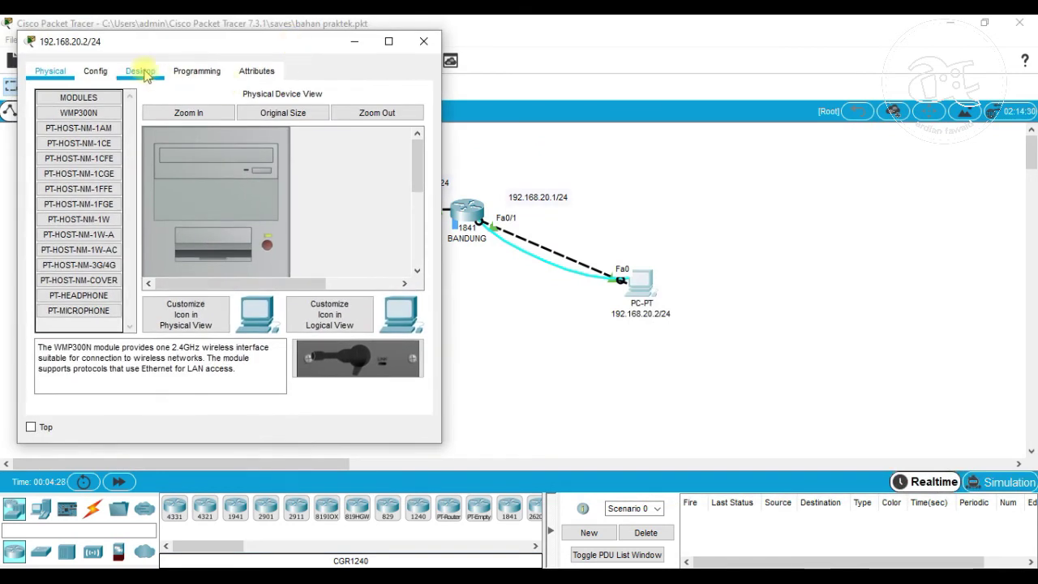
left_click(140, 69)
left_click(351, 92)
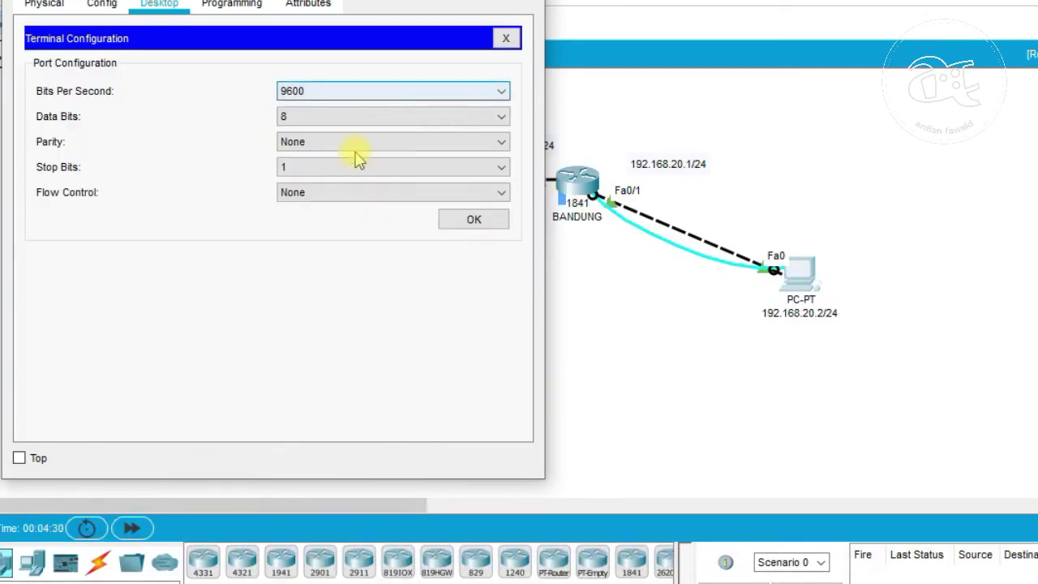
left_click(470, 224)
- Enter privileged mode and then global configuration mode on the BANDUNG router
key("Return")
key("Return")
type("en")
key("Tab")
key("Return")
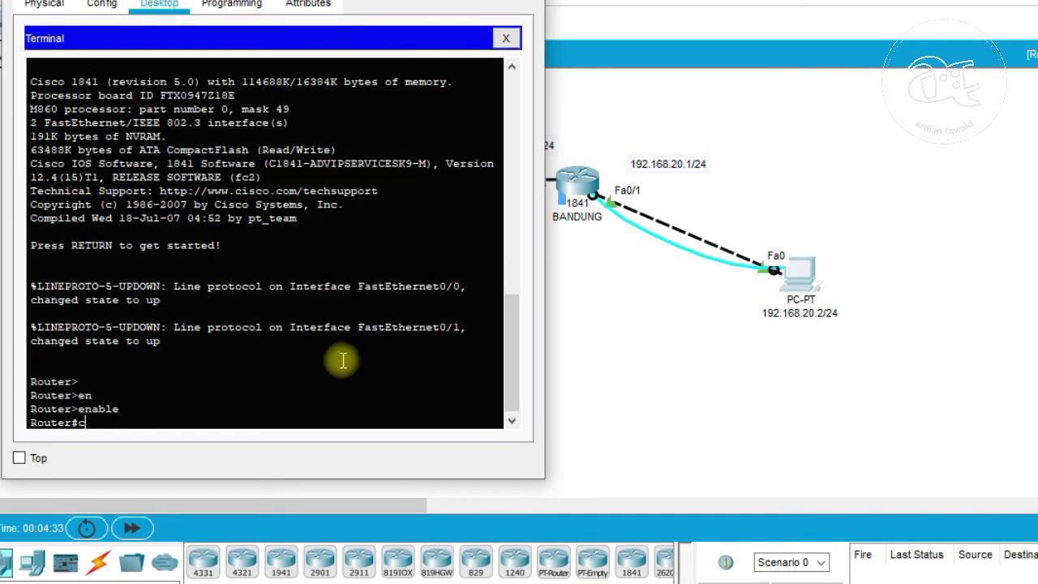
type("conf")
key("Tab")
type("ter")
key("Tab")
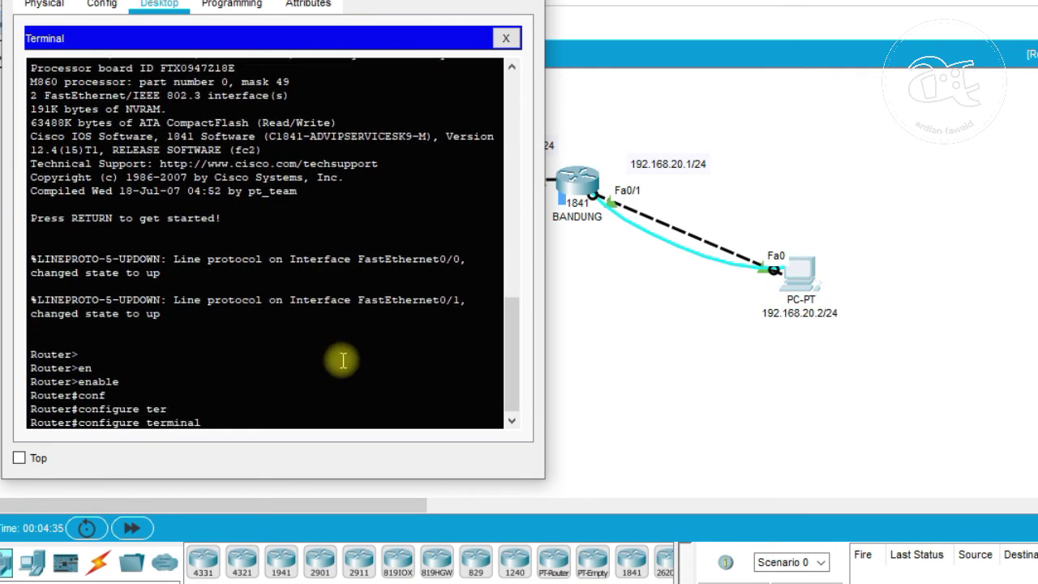
key("Return")
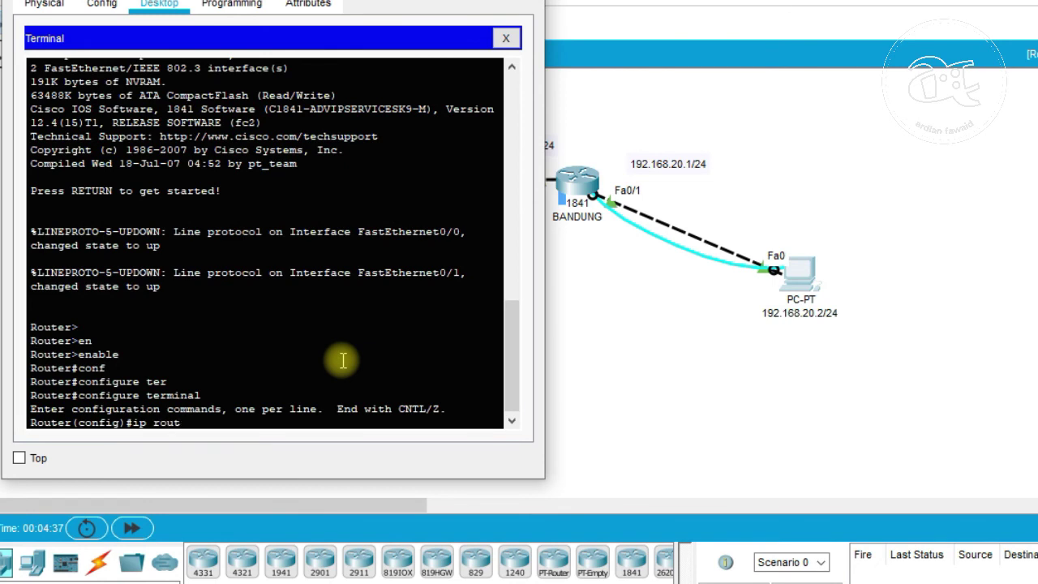
- Add a static route on the BANDUNG router to network 192.168.10.0 with mask 255.255.255.0 through next hop 10.10.10.1
left_click_drag(327, 0, 1020, 244)
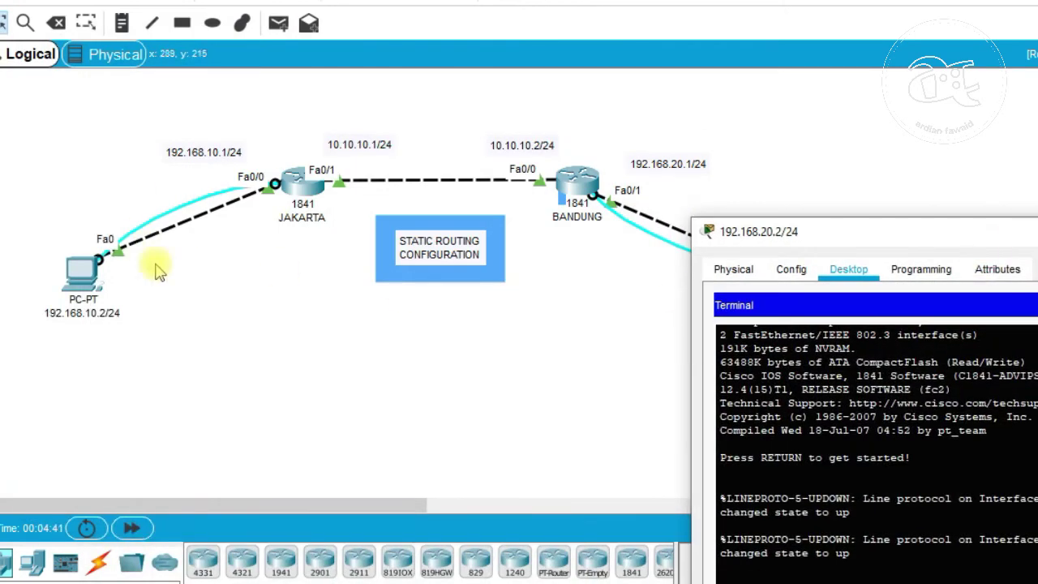
left_click_drag(933, 247, 902, 97)
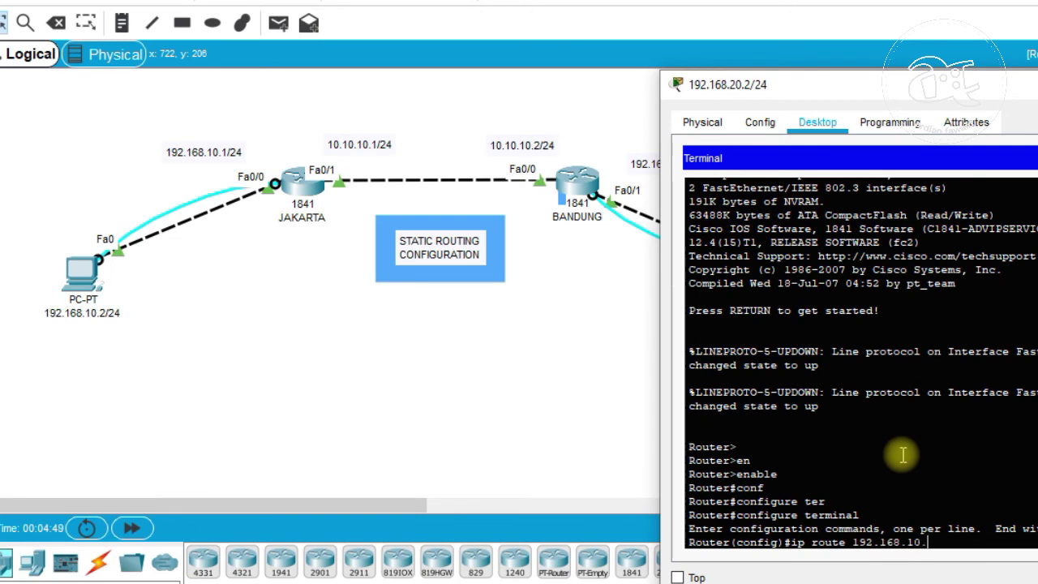
type("5.255.255.0")
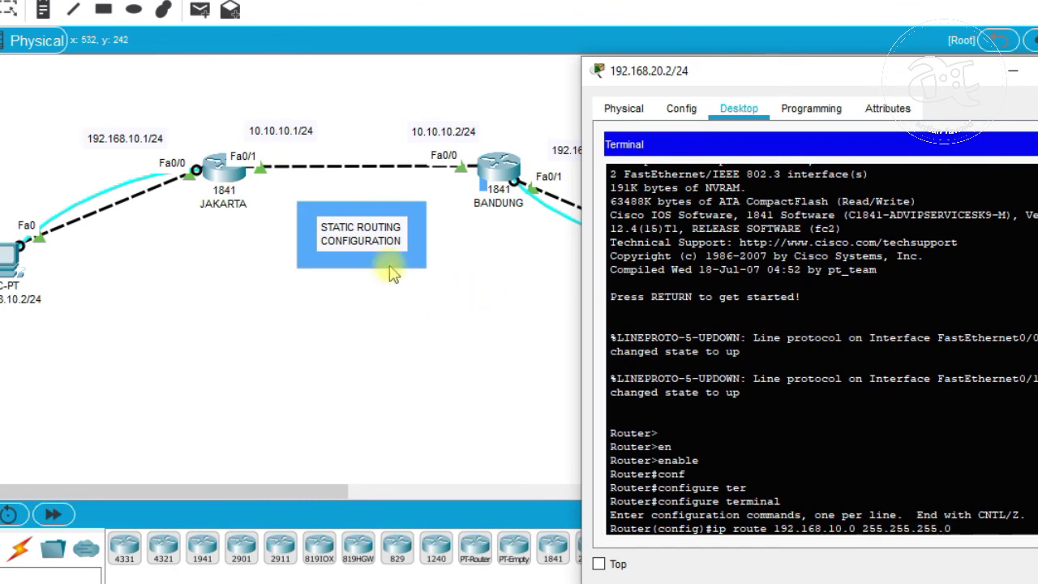
left_click_drag(849, 76, 655, 310)
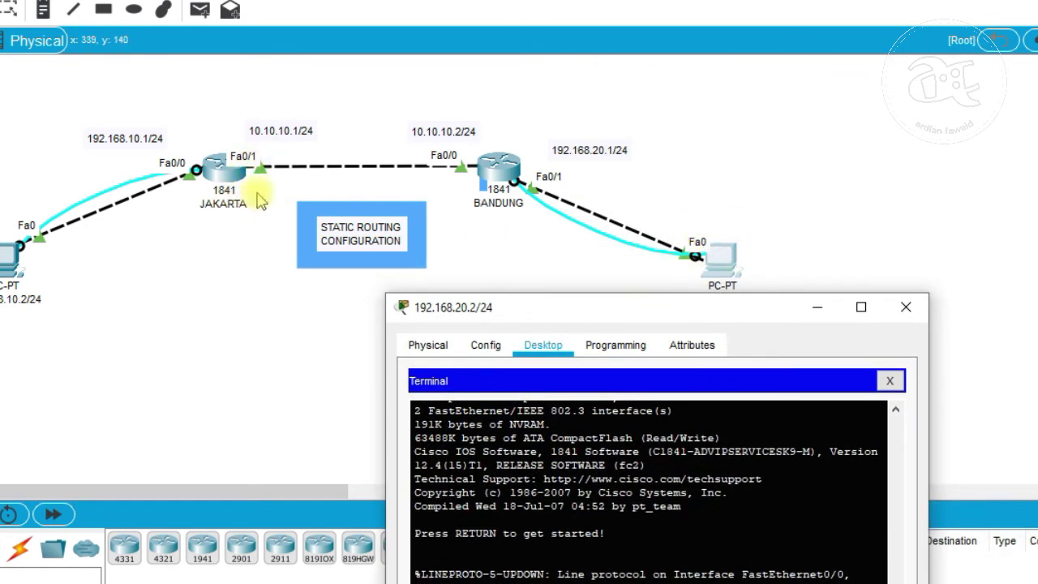
left_click_drag(609, 309, 846, 50)
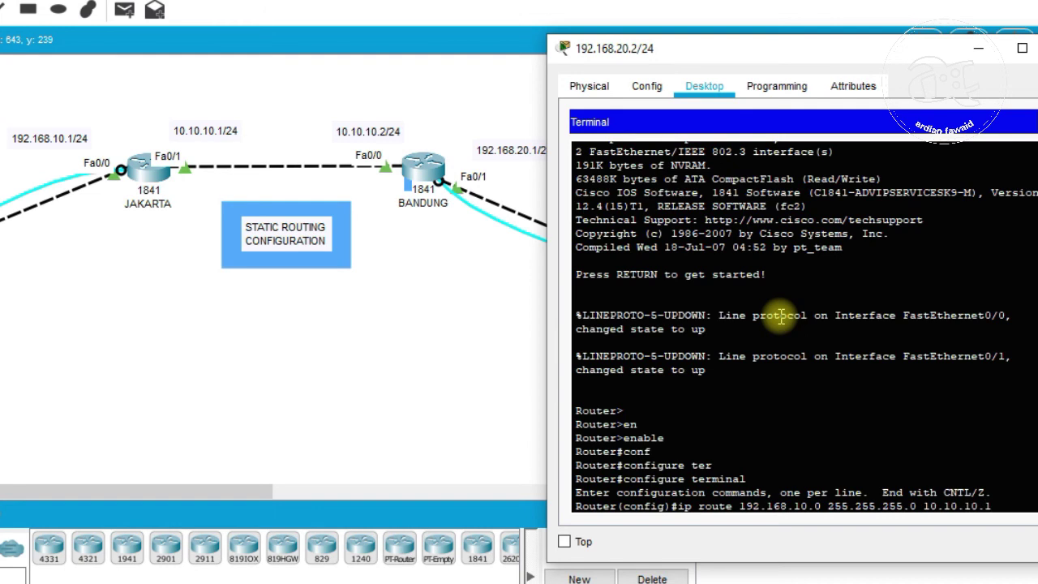
key("Return")
- Exit global configuration mode, end the BANDUNG console session and close the 192.168.20.2 PC window
type("exit")
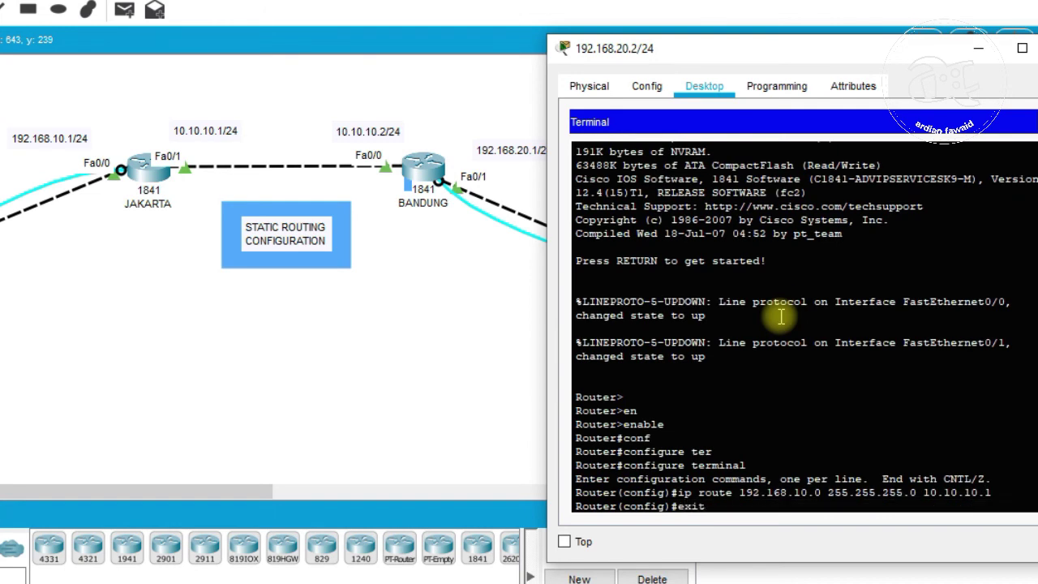
key("Return")
type("exit")
key("Return")
key("Return")
key("Return")
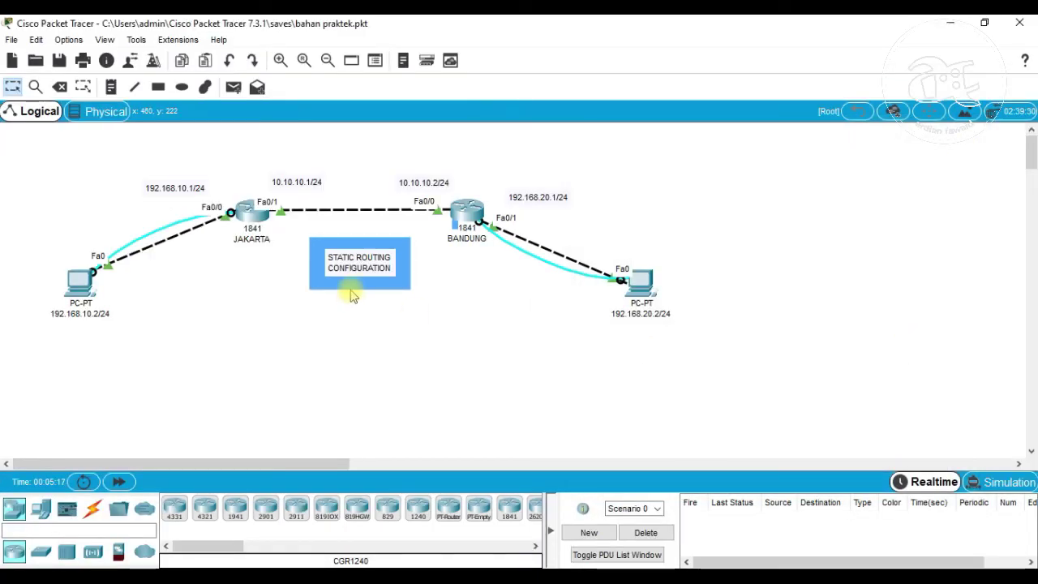
- Open the JAKARTA router's command line interface and enter privileged mode
left_click(251, 210)
left_click_drag(470, 84, 666, 71)
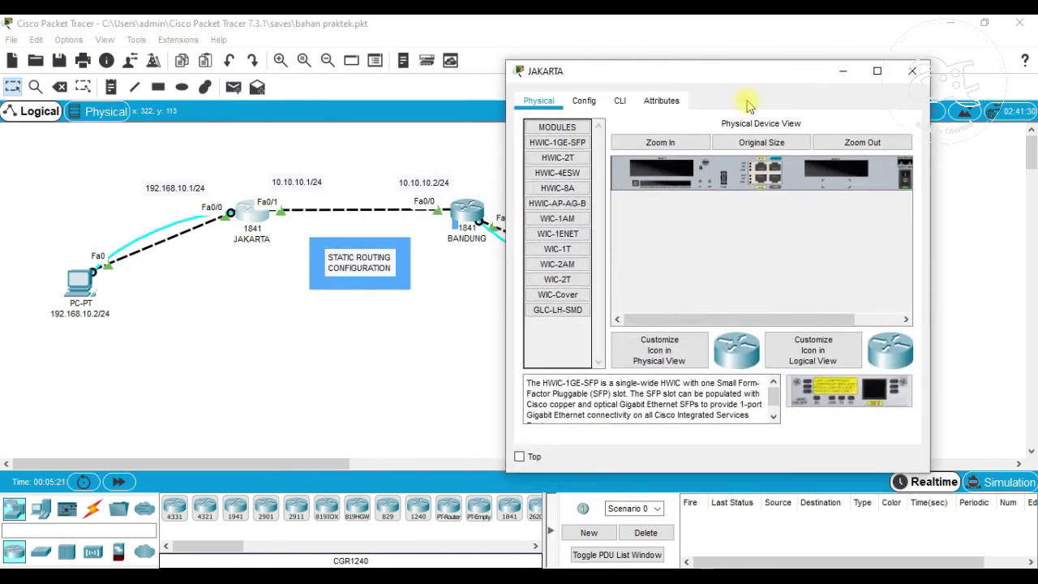
left_click(619, 100)
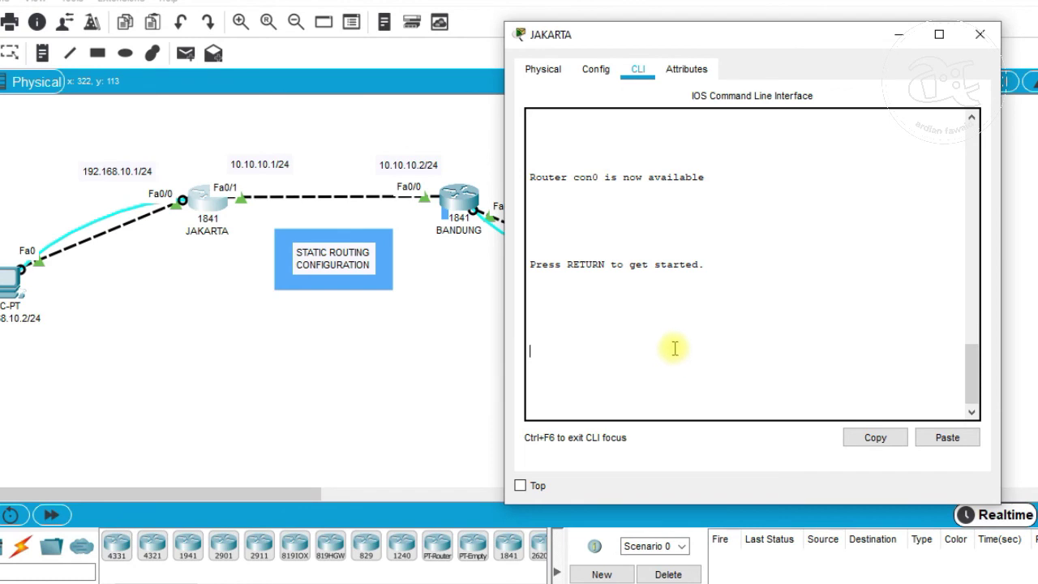
key("Return")
key("Return")
type("enable")
key("Tab")
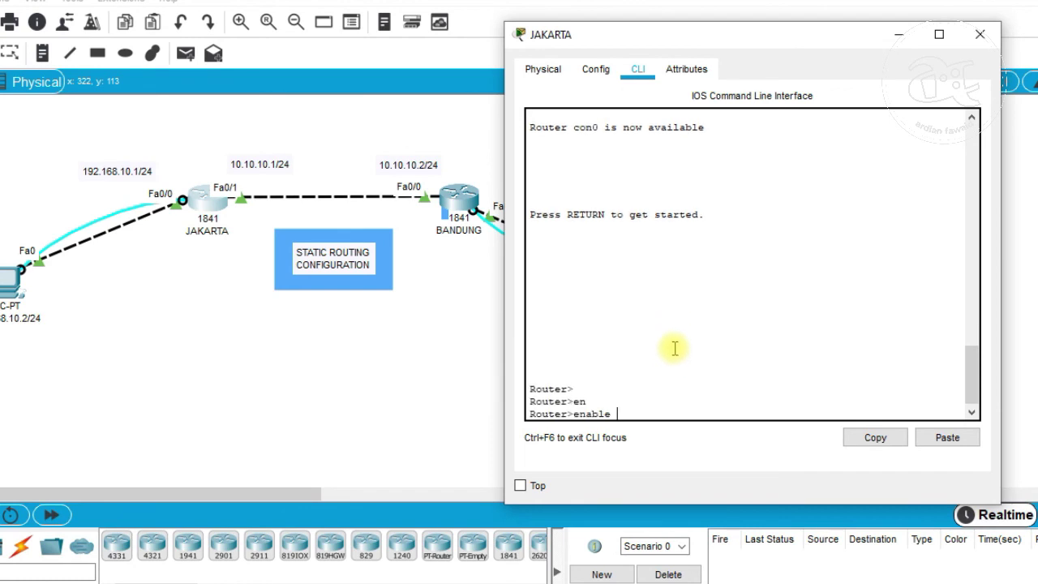
key("Return")
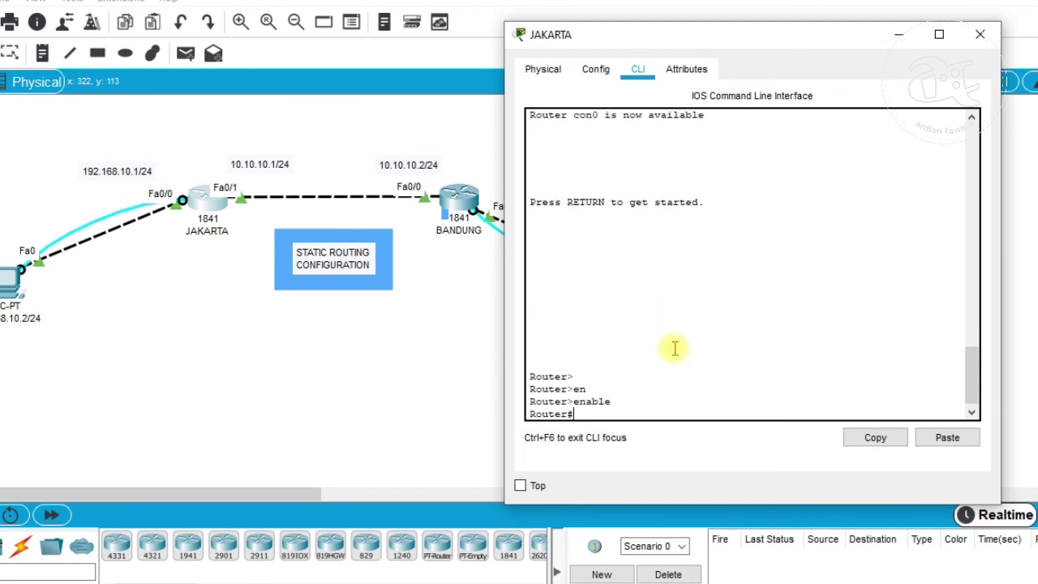
- Display the JAKARTA routing table with show ip route and examine the static entry and its next hop
type("sh")
key("Tab")
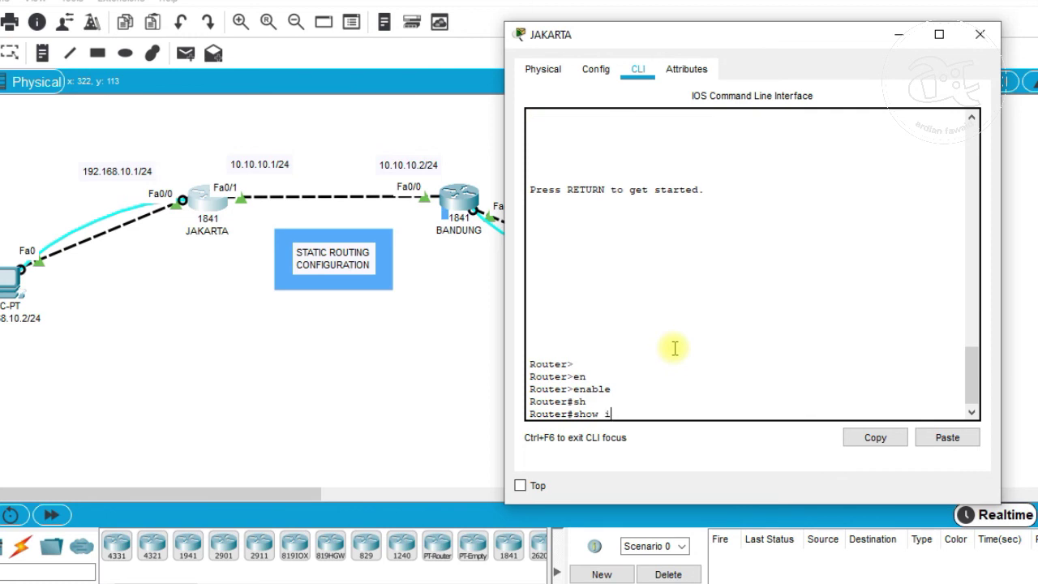
type("ip")
key("Tab")
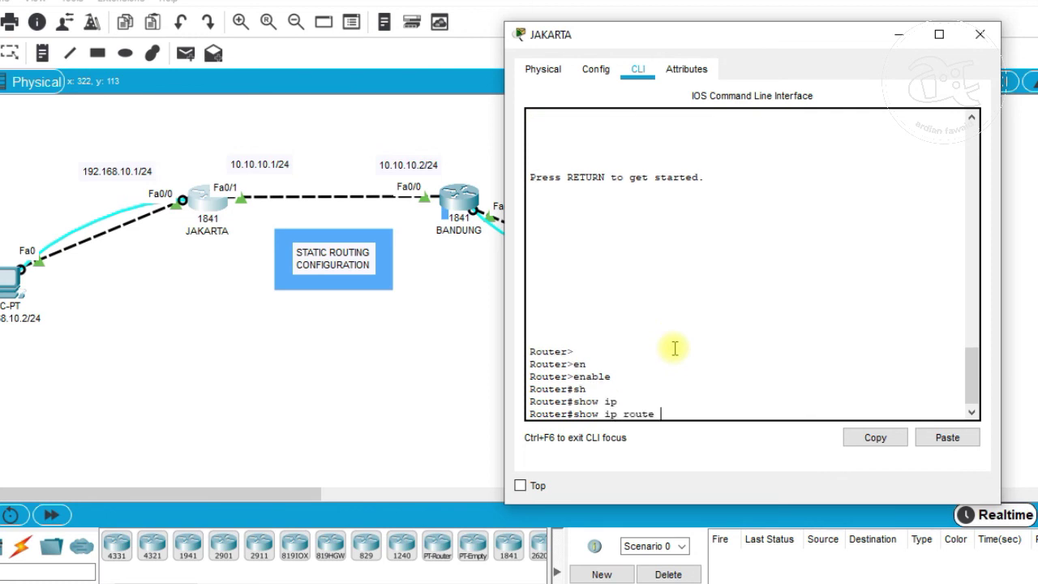
type("rou")
key("Tab")
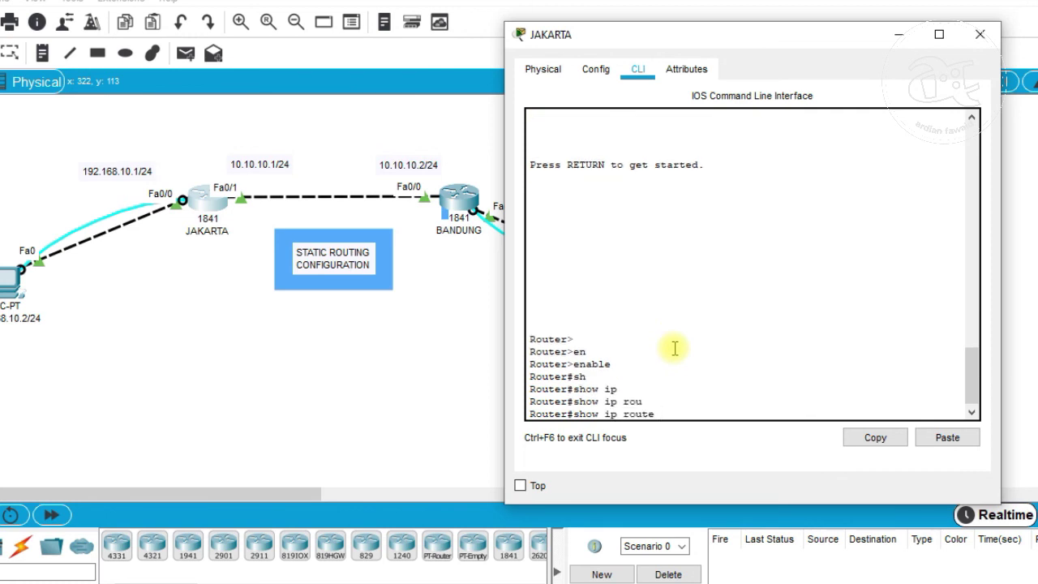
key("Return")
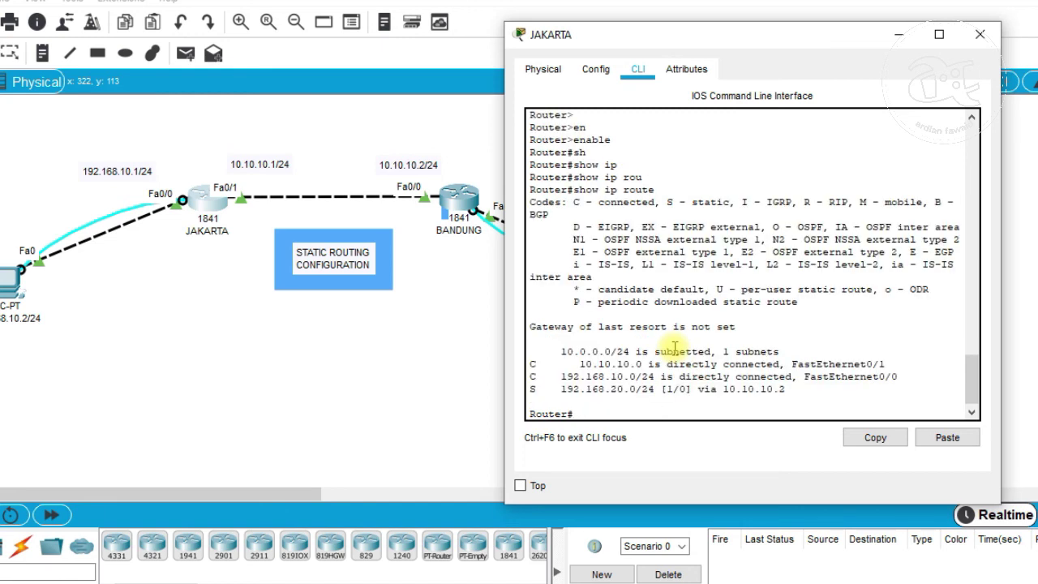
double_click(531, 389)
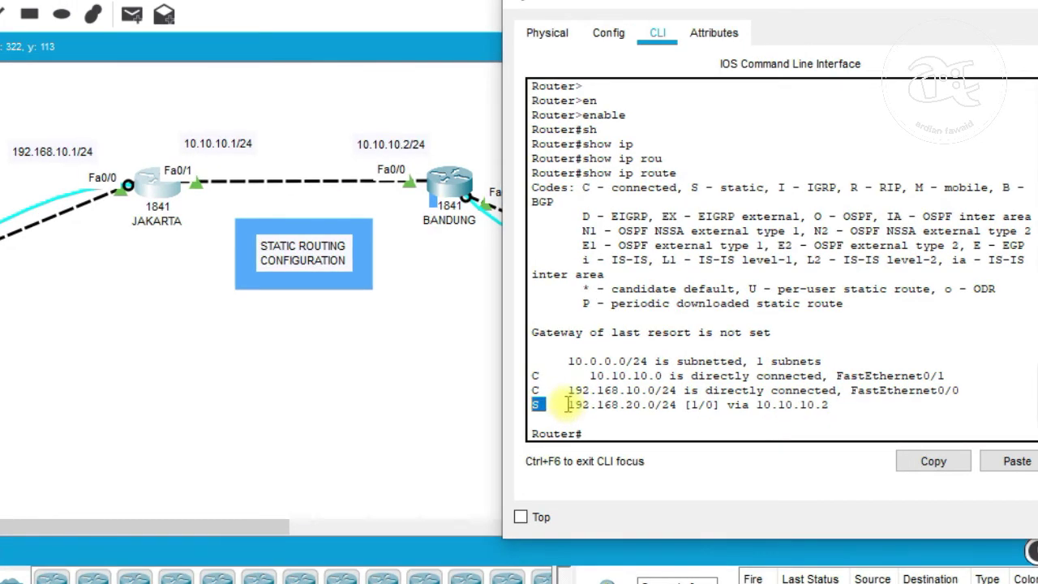
left_click_drag(823, 5, 936, 8)
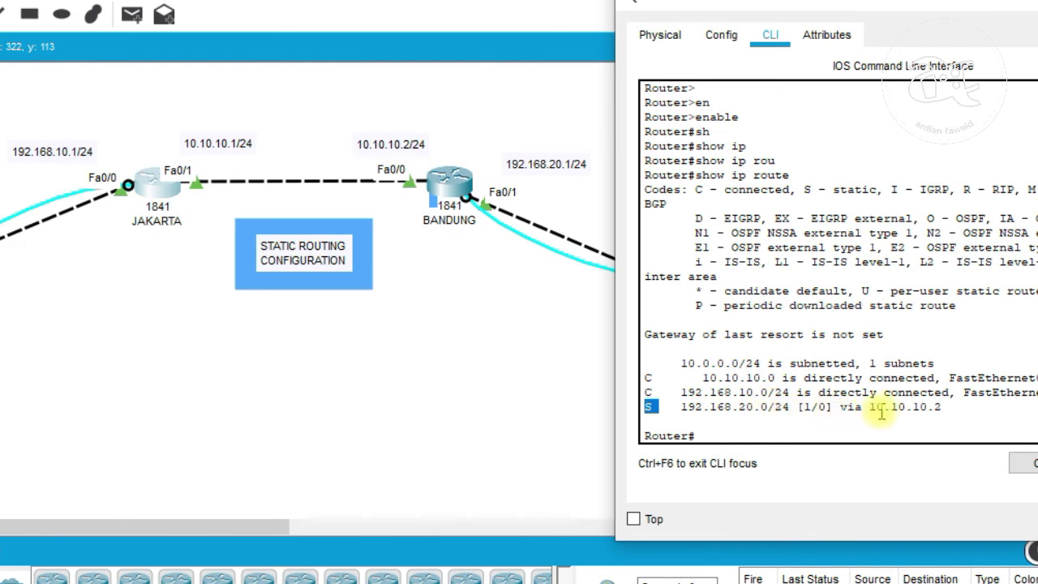
left_click_drag(944, 408, 871, 412)
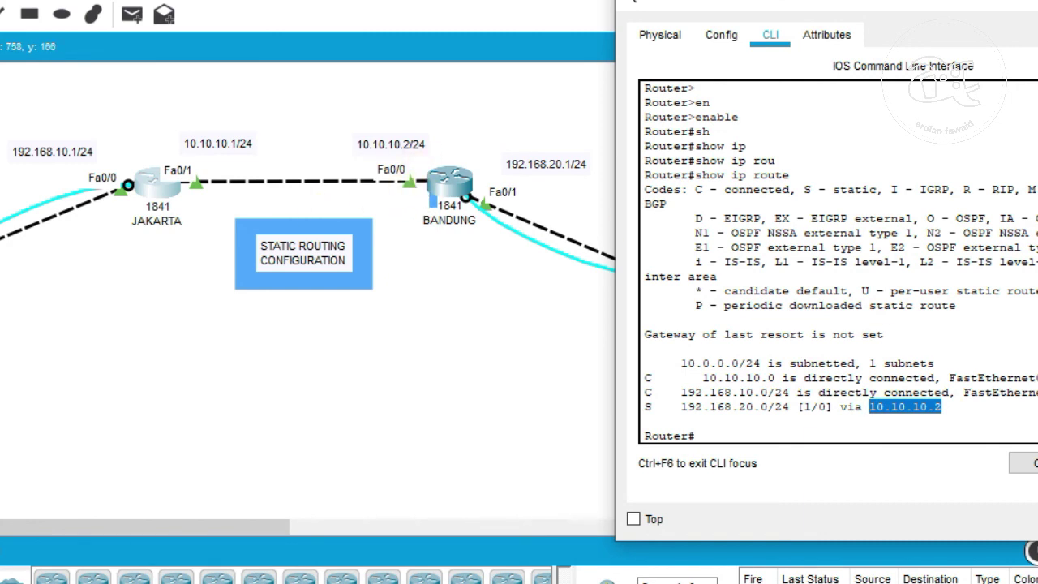
- Open the BANDUNG router's command line interface and enter privileged mode
left_click(448, 182)
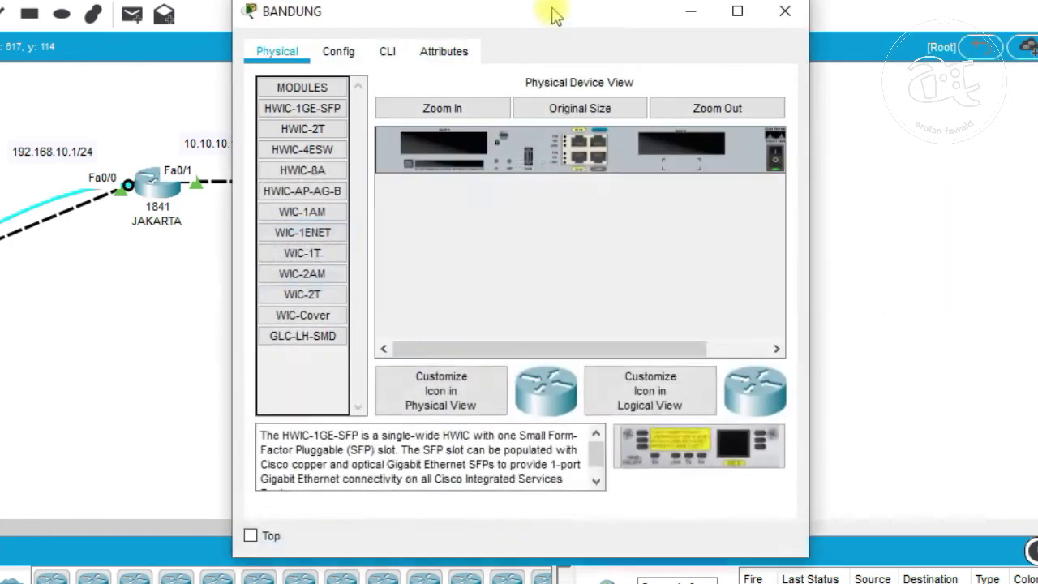
left_click_drag(604, 20, 908, 24)
left_click(745, 56)
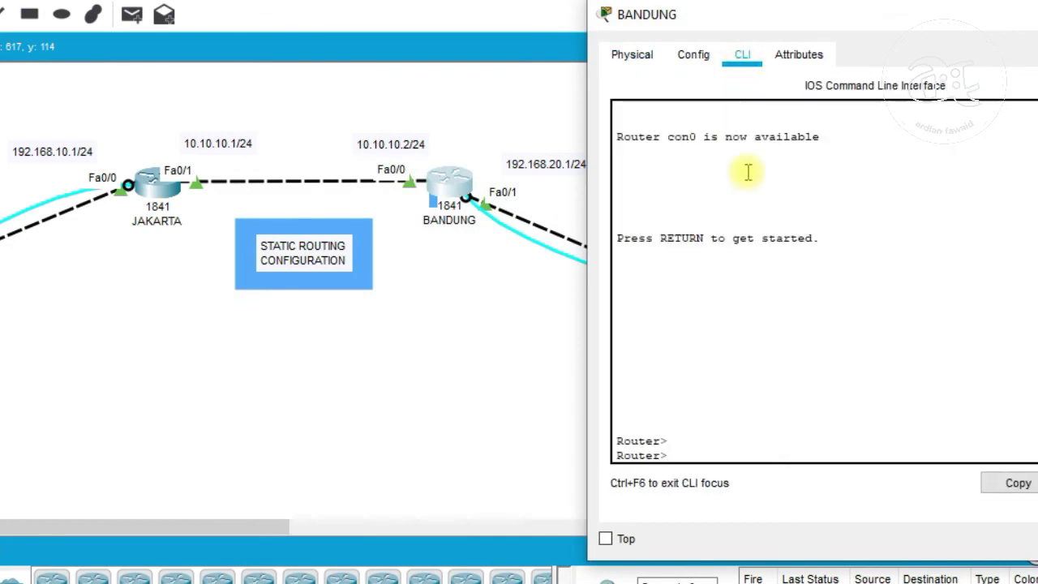
left_click(718, 456)
type("enable")
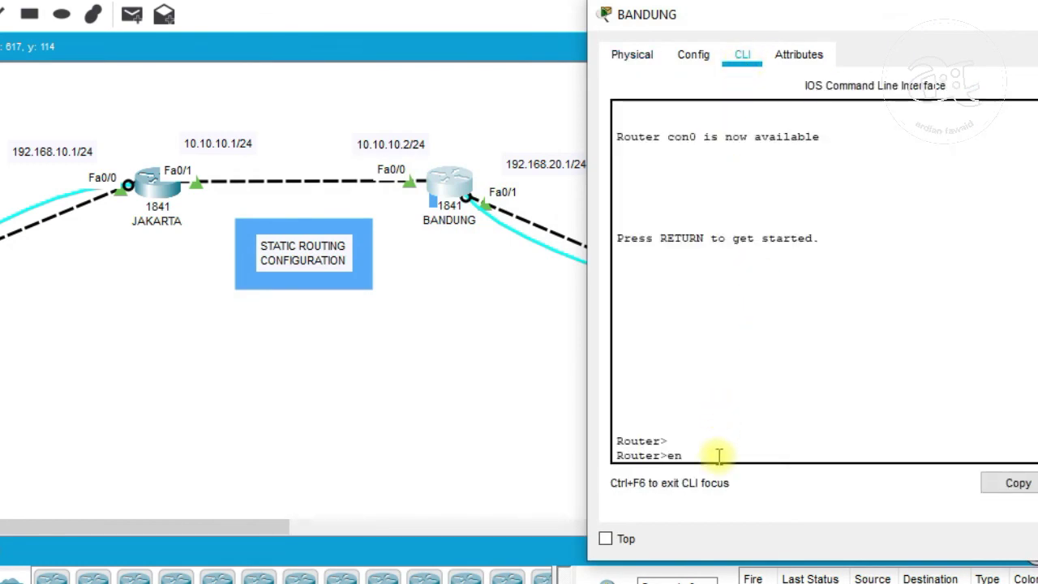
key("Tab")
key("Return")
- Display the BANDUNG routing table with show ip route, examine its static entry, and close the router window
type("sh")
key("Tab")
type("ip rout")
key("Tab")
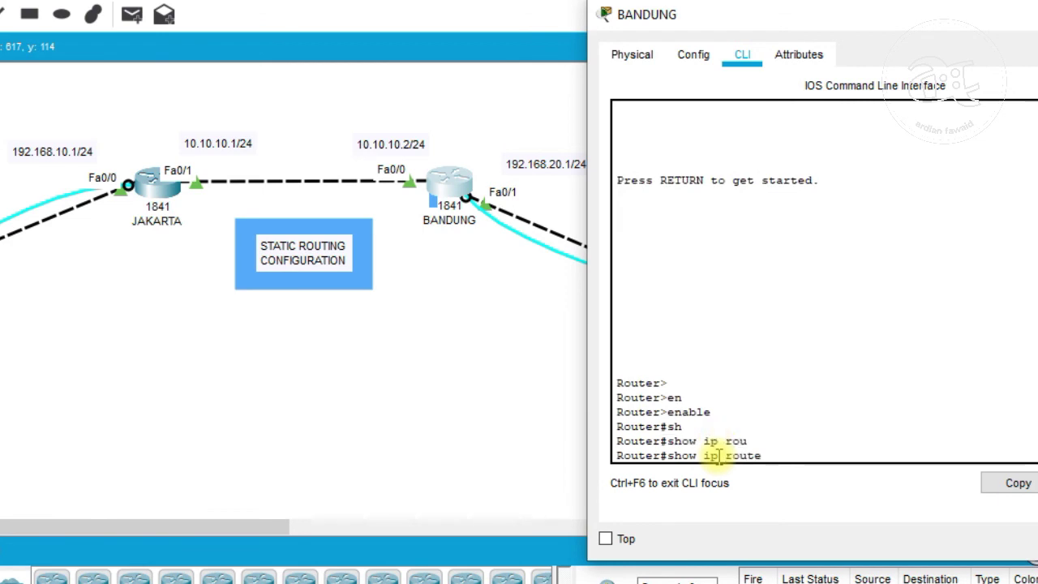
key("Return")
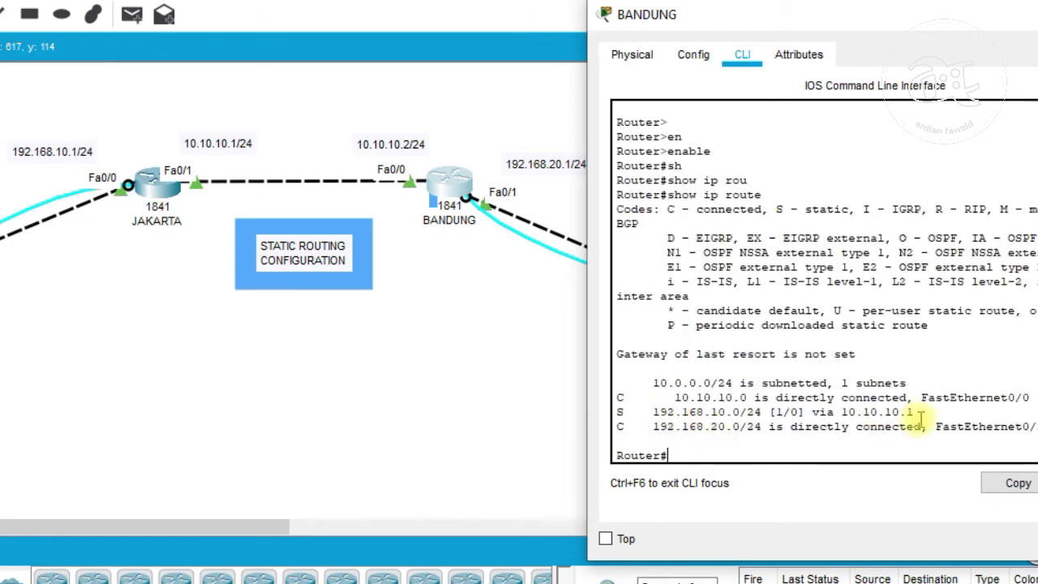
left_click_drag(914, 412, 614, 413)
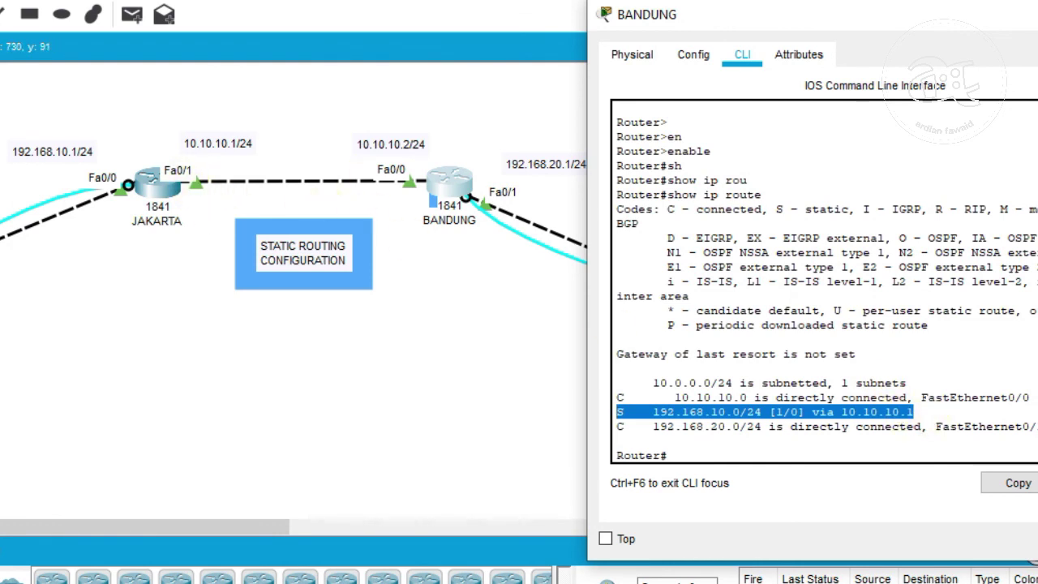
left_click(1037, 14)
- Open the Command Prompt on the 192.168.10.2 PC, keeping the network diagram in view
left_click(76, 283)
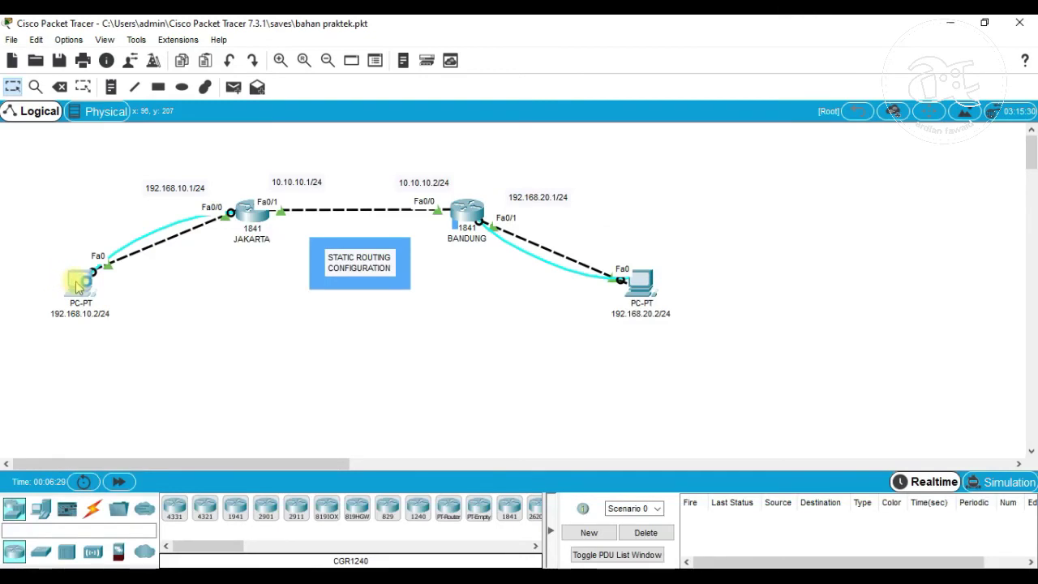
left_click_drag(474, 90, 315, 96)
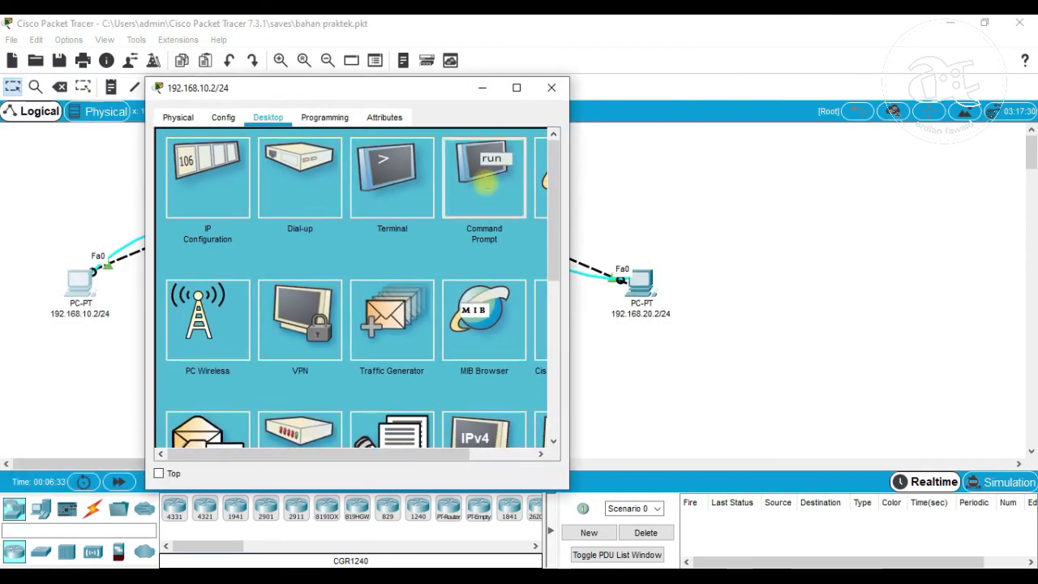
left_click(484, 180)
left_click_drag(431, 93, 430, 284)
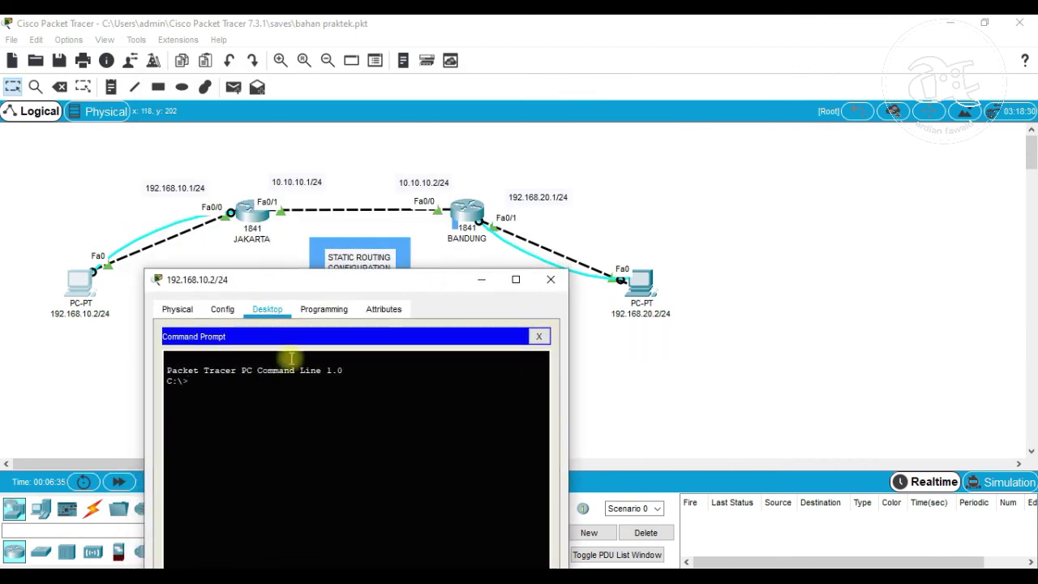
- Ping 192.168.20.2 from the 192.168.10.2 PC to test connectivity between the two LANs
type(".1")
key("BackSpace")
key("BackSpace")
key("BackSpace")
key("BackSpace")
key("BackSpace")
type("pi")
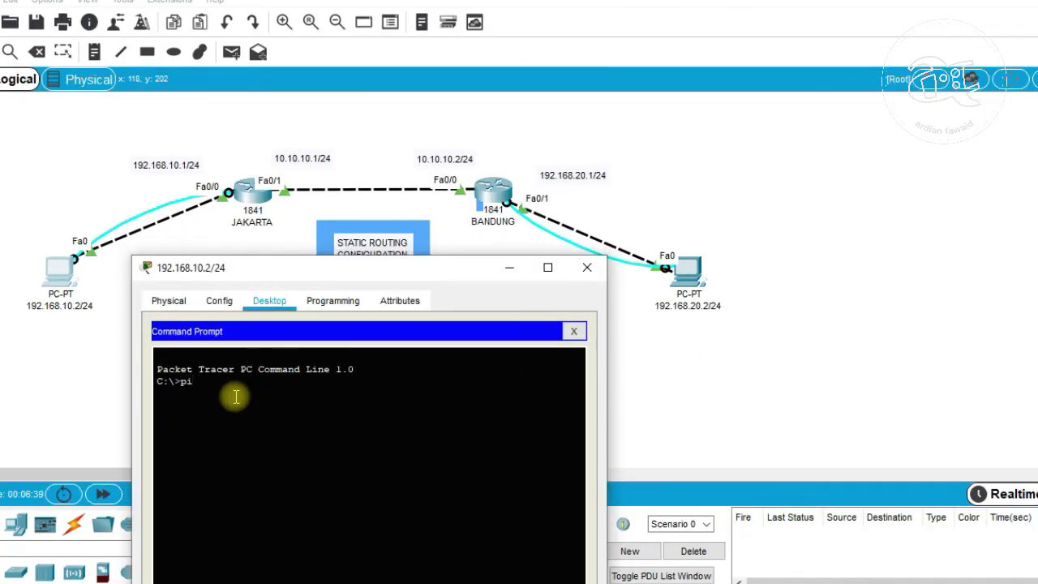
type("ng 192.168.20.2")
key("Return")
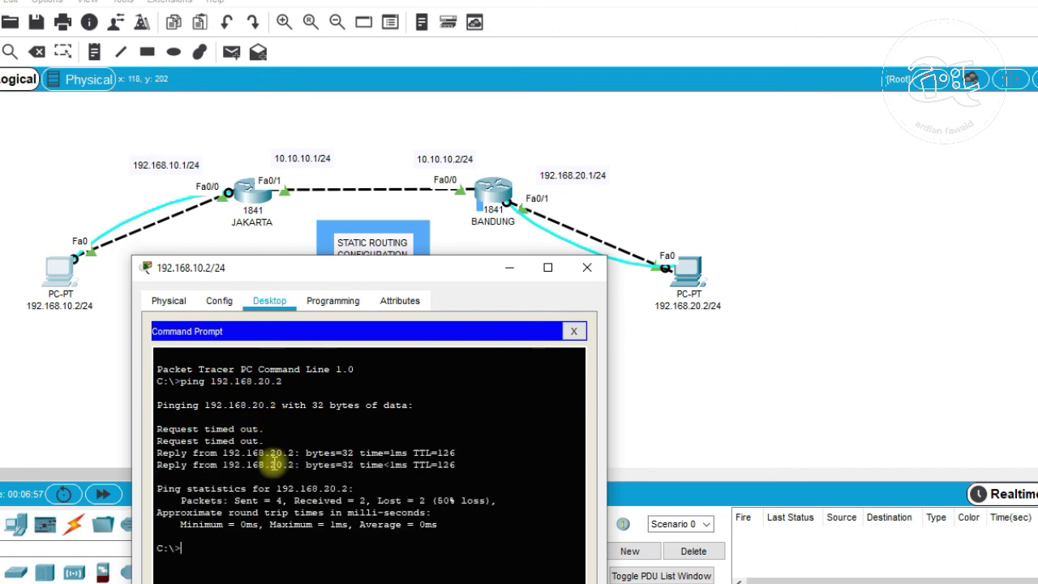
- Repeat the ping to 192.168.20.2 from the 192.168.10.2 PC, examine the replies, and close the PC's window
type("pi")
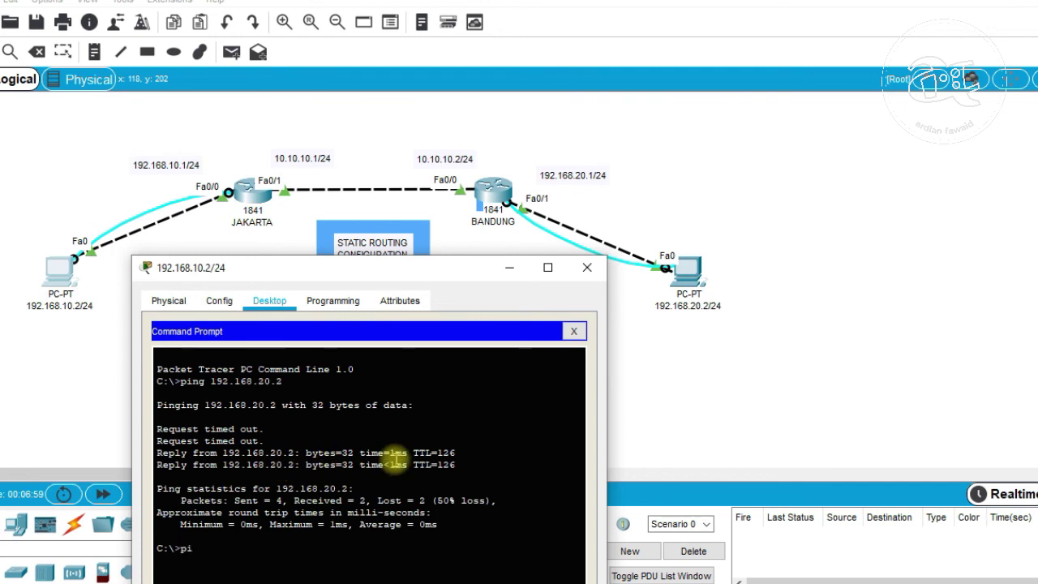
type("ng 192.168.20.2")
key("Return")
left_click_drag(374, 275, 385, 161)
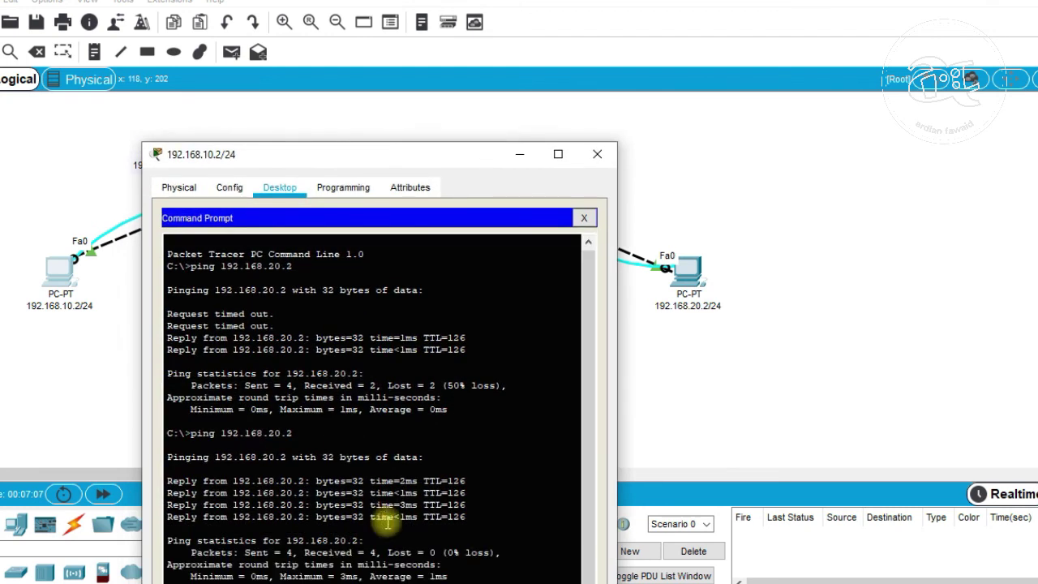
left_click_drag(470, 519, 162, 479)
left_click(597, 154)
- Ping 192.168.10.2 from the Command Prompt of the 192.168.20.2 PC and close that PC's window
left_click(688, 272)
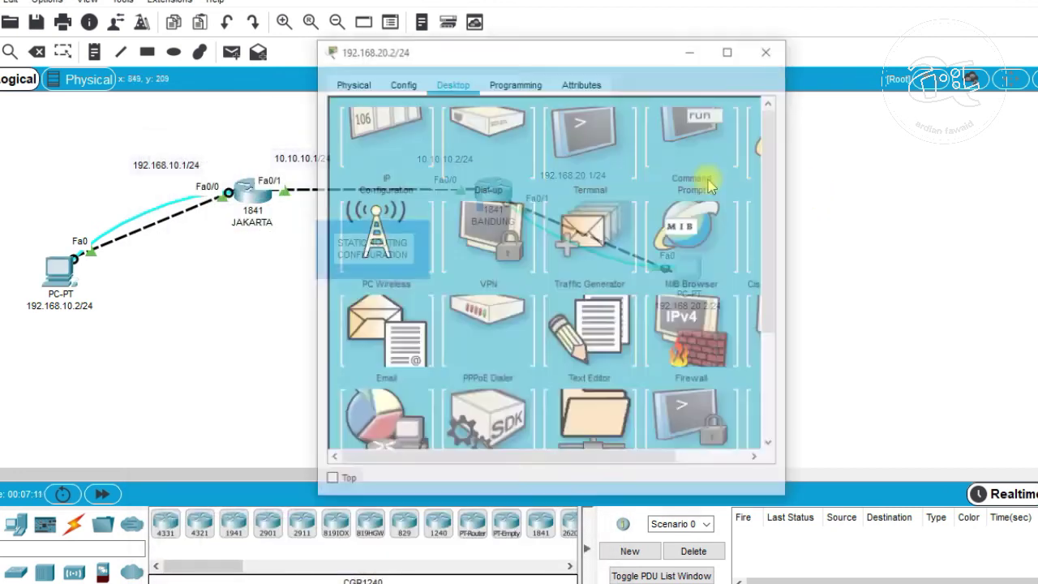
left_click_drag(640, 52, 916, 26)
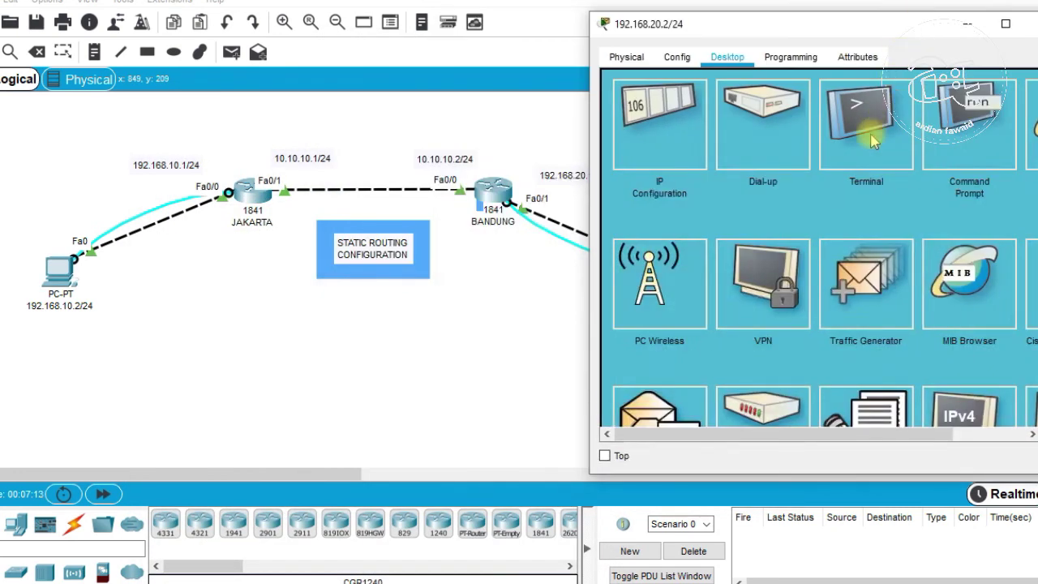
left_click(963, 143)
type("p")
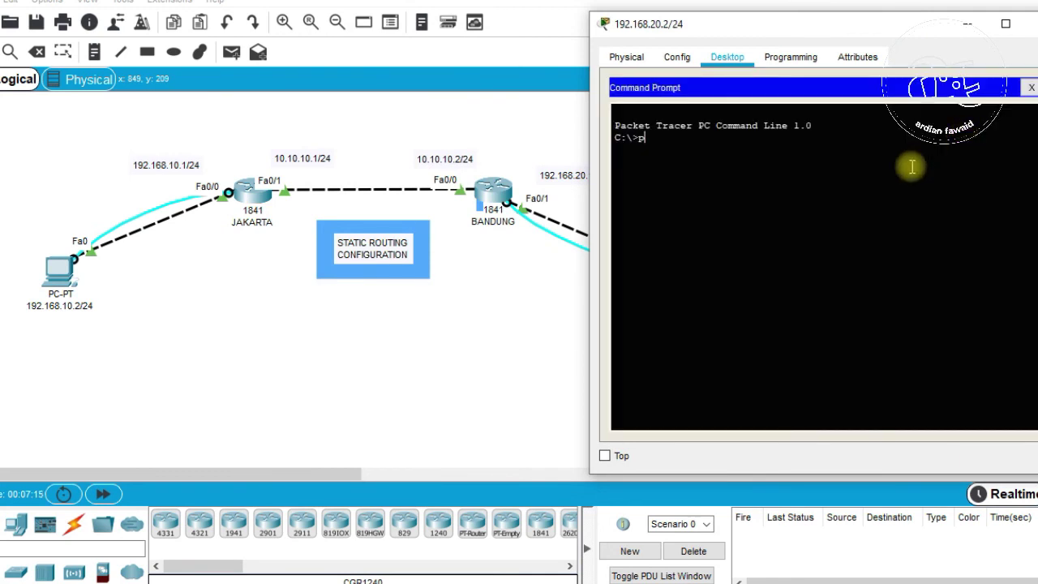
type("ing 192.168.10.2")
key("Return")
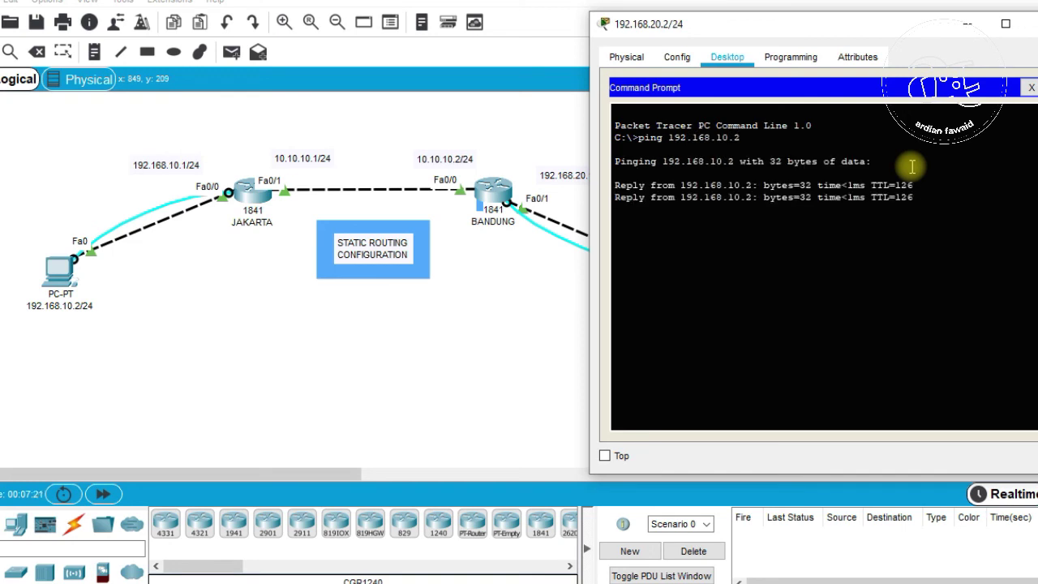
left_click(1030, 23)
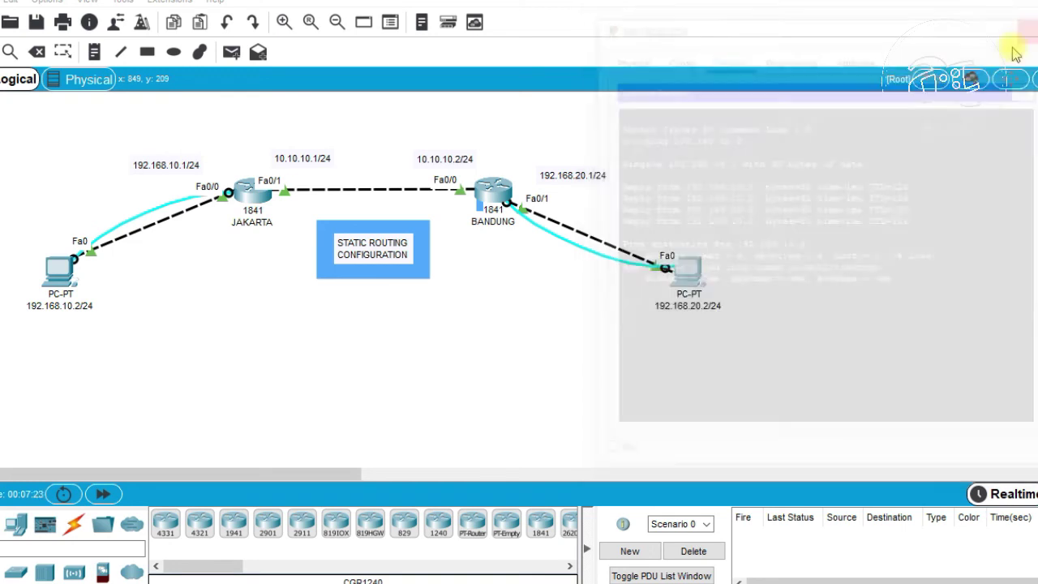